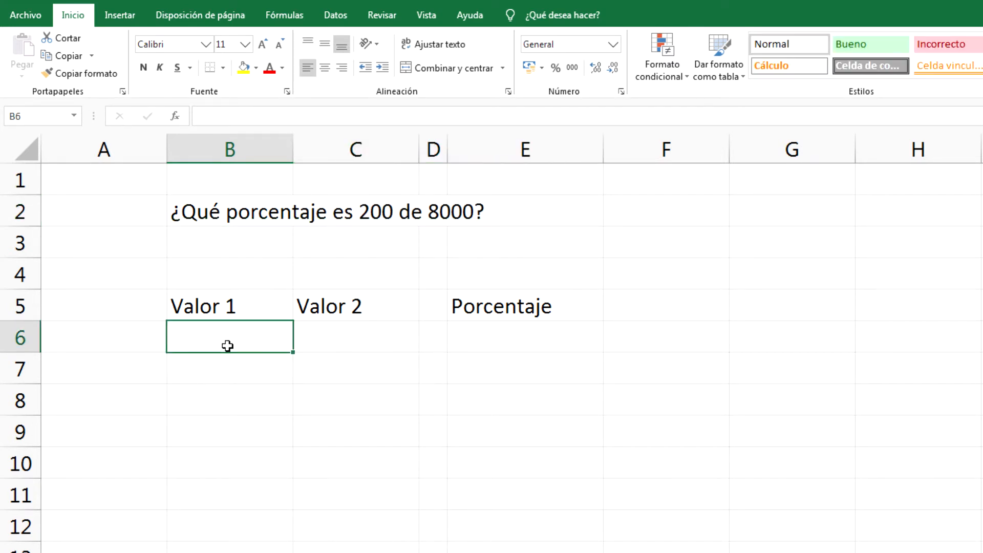
- Enter 200 in B6 and 8000 in C6 as the two values
{"action": "type", "text": "200"}
{"action": "key", "text": "Return"}
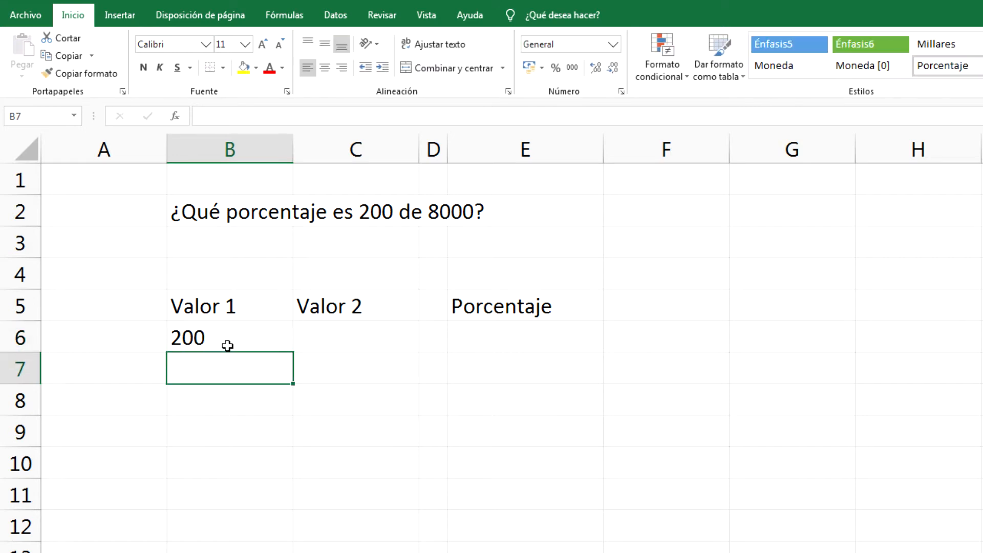
{"action": "left_click", "coordinate": [385, 347]}
{"action": "type", "text": "8000"}
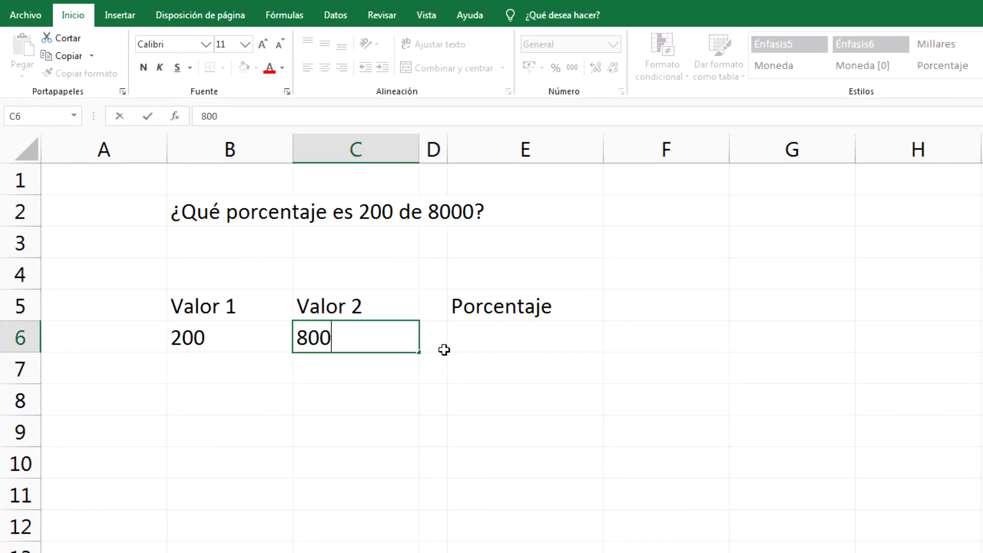
{"action": "key", "text": "Return"}
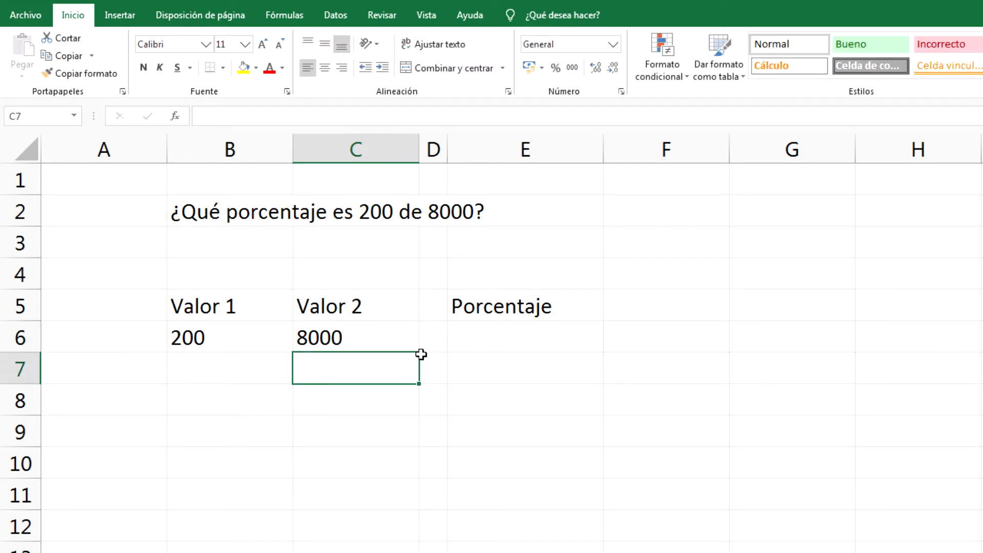
{"action": "left_click", "coordinate": [414, 349]}
- Enter the formula =B6/C6 in E6 so it returns 0.025
{"action": "left_click", "coordinate": [510, 344]}
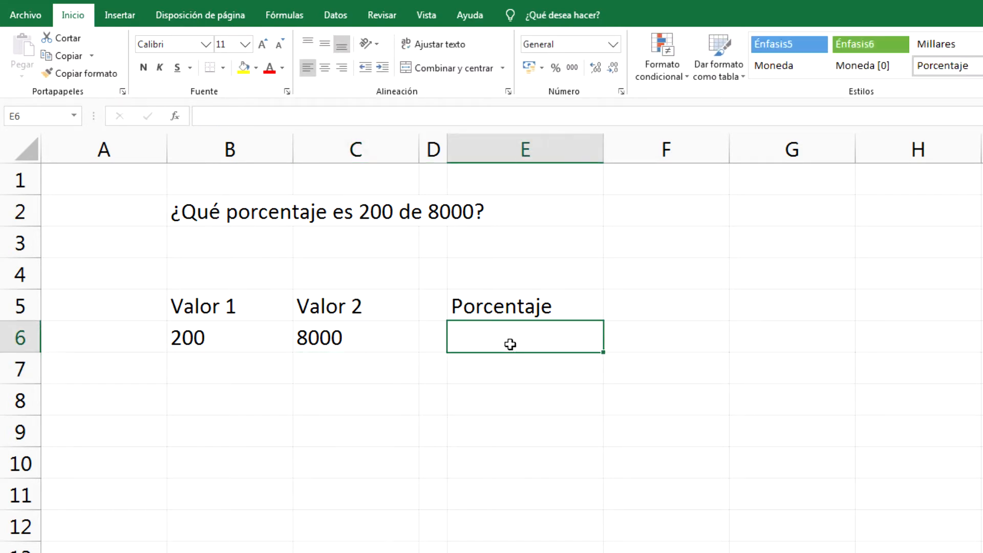
{"action": "type", "text": "="}
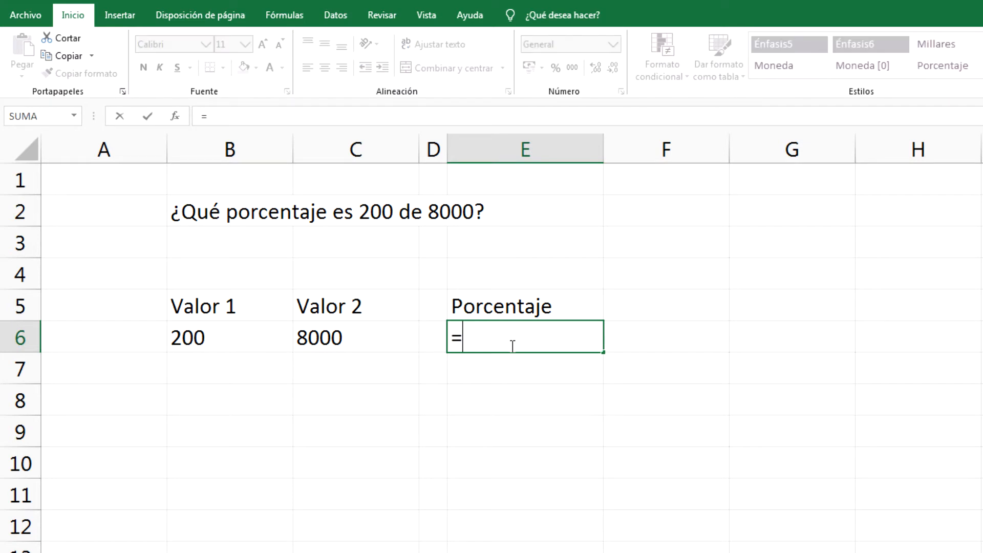
{"action": "left_click", "coordinate": [243, 336]}
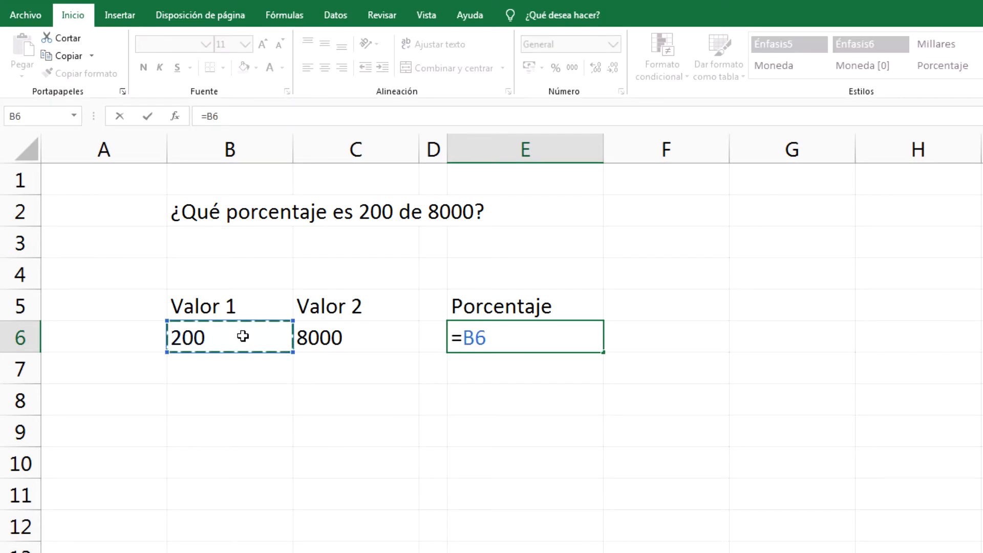
{"action": "type", "text": "/"}
{"action": "left_click", "coordinate": [393, 338]}
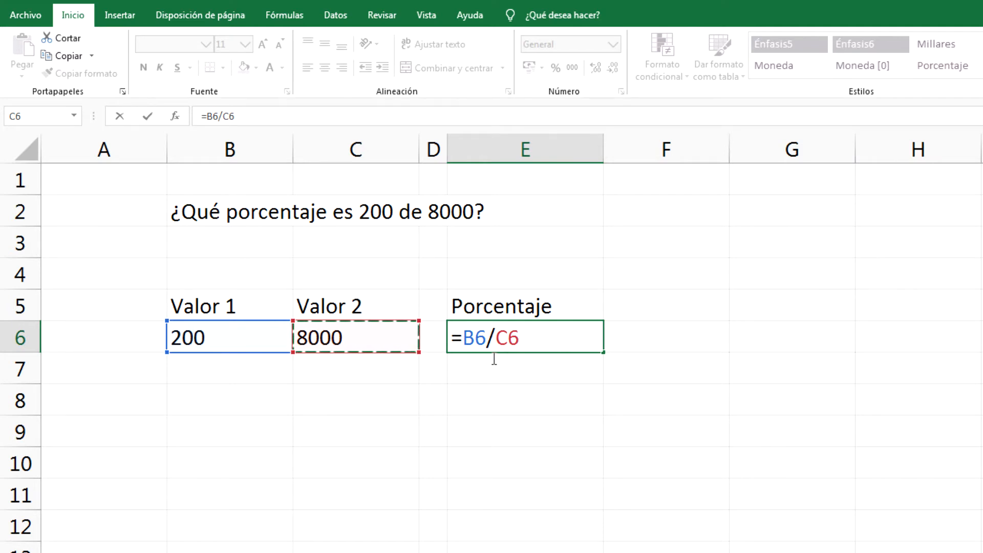
{"action": "left_click_drag", "start_coordinate": [463, 340], "coordinate": [533, 350]}
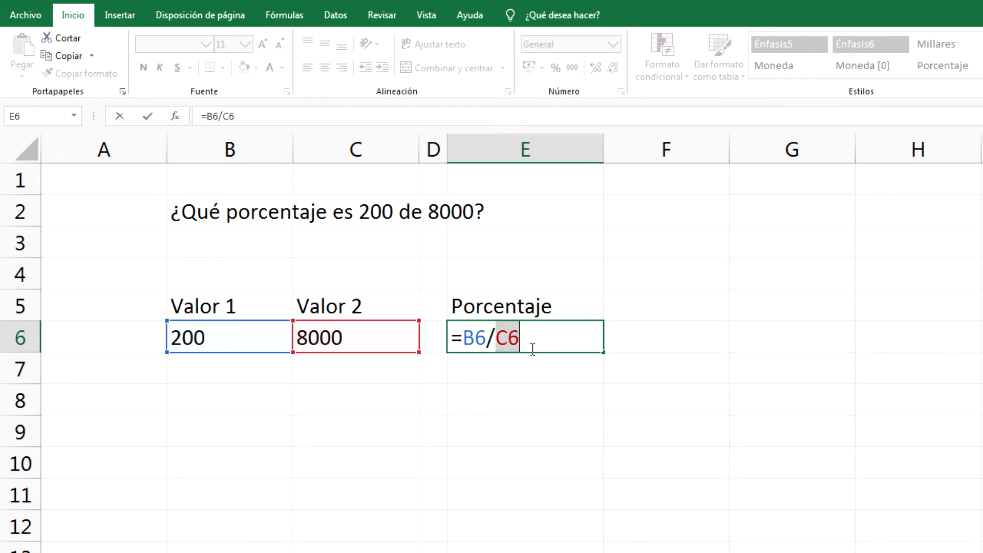
{"action": "left_click", "coordinate": [533, 350]}
{"action": "key", "text": "Return"}
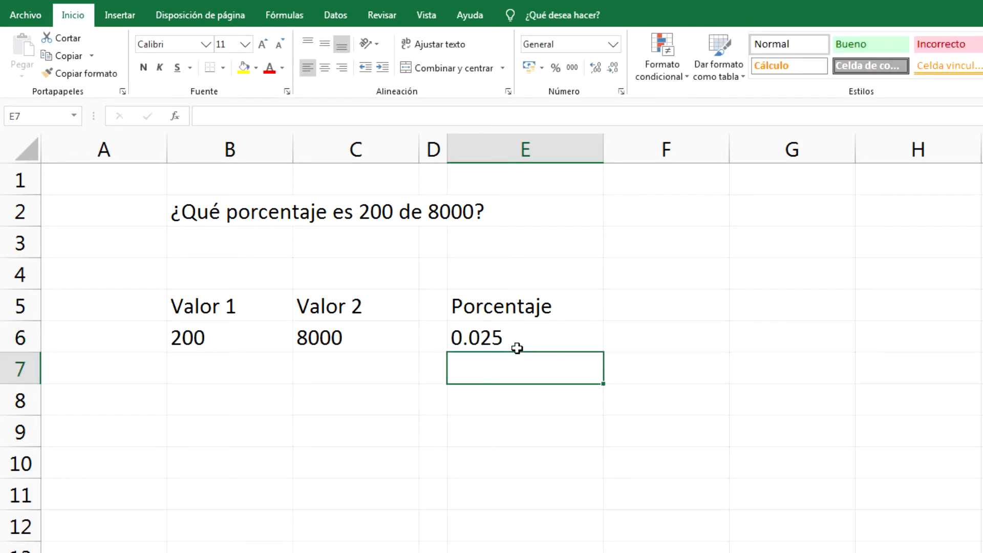
- Apply Percent Style to E6 so the result shows 3%
{"action": "left_click", "coordinate": [582, 341]}
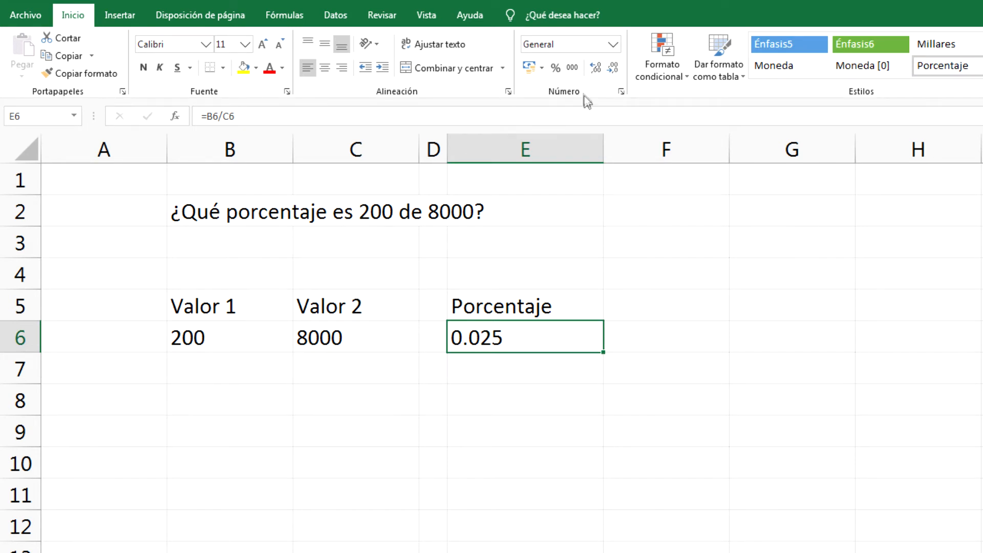
{"action": "left_click", "coordinate": [555, 72]}
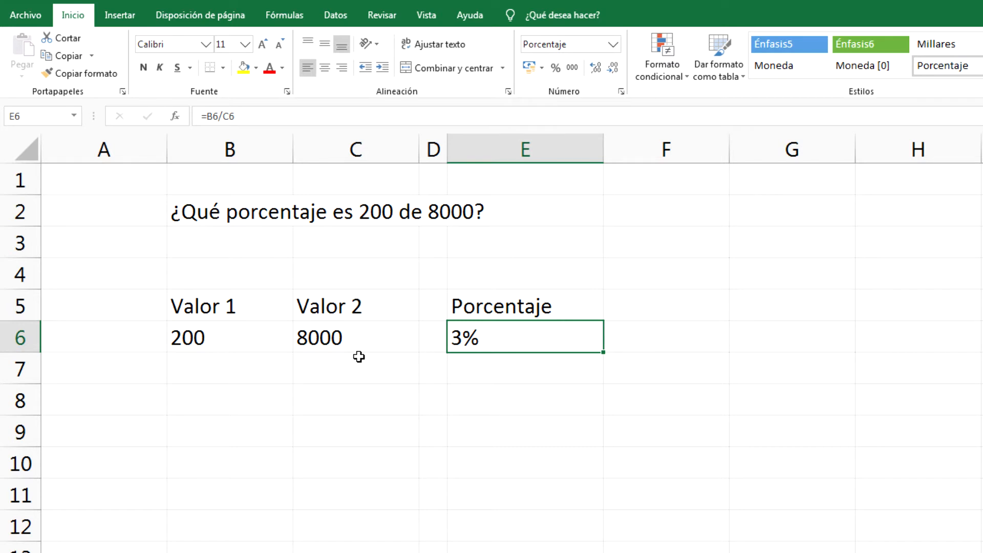
{"action": "left_click", "coordinate": [266, 347]}
{"action": "left_click", "coordinate": [338, 344]}
- Change Valor 1 in B6 to 400 so E6 recalculates to 5%
{"action": "left_click", "coordinate": [267, 347]}
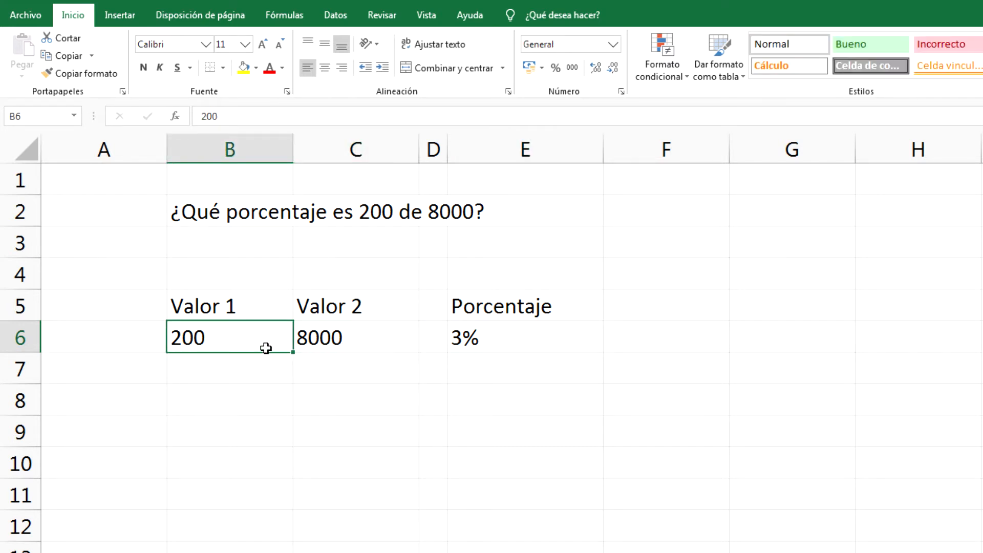
{"action": "type", "text": "400"}
{"action": "key", "text": "Return"}
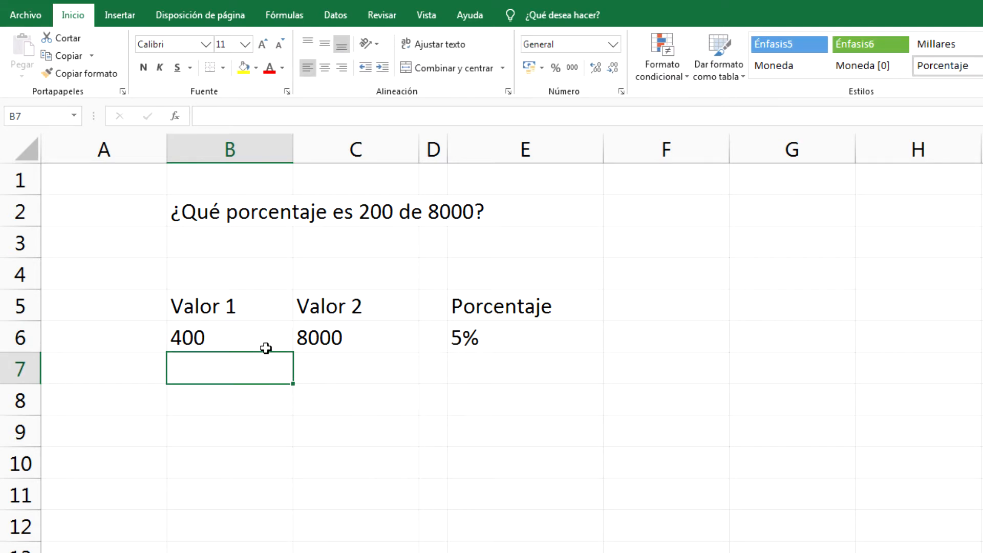
{"action": "left_click", "coordinate": [535, 344]}
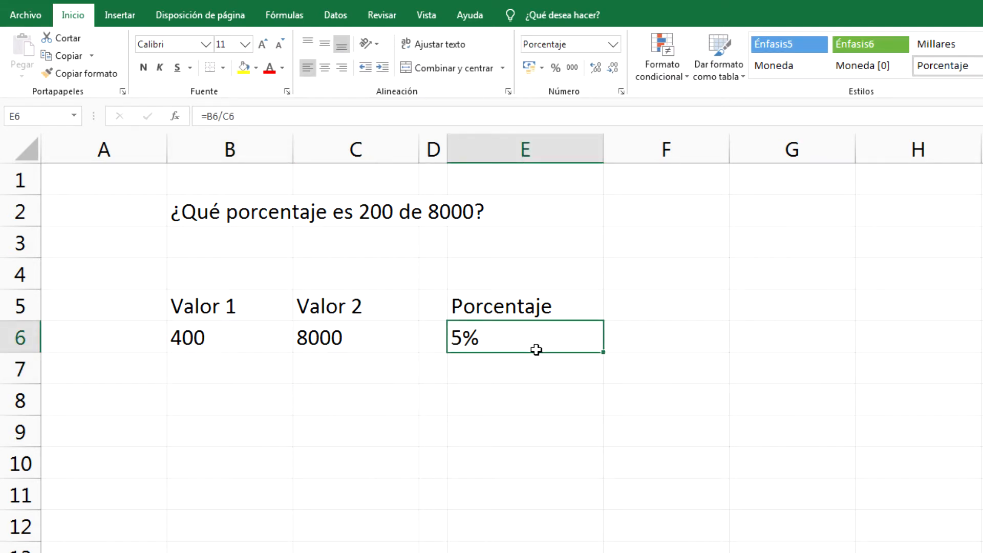
{"action": "left_click", "coordinate": [253, 346]}
{"action": "left_click", "coordinate": [548, 345]}
{"action": "left_click", "coordinate": [368, 343]}
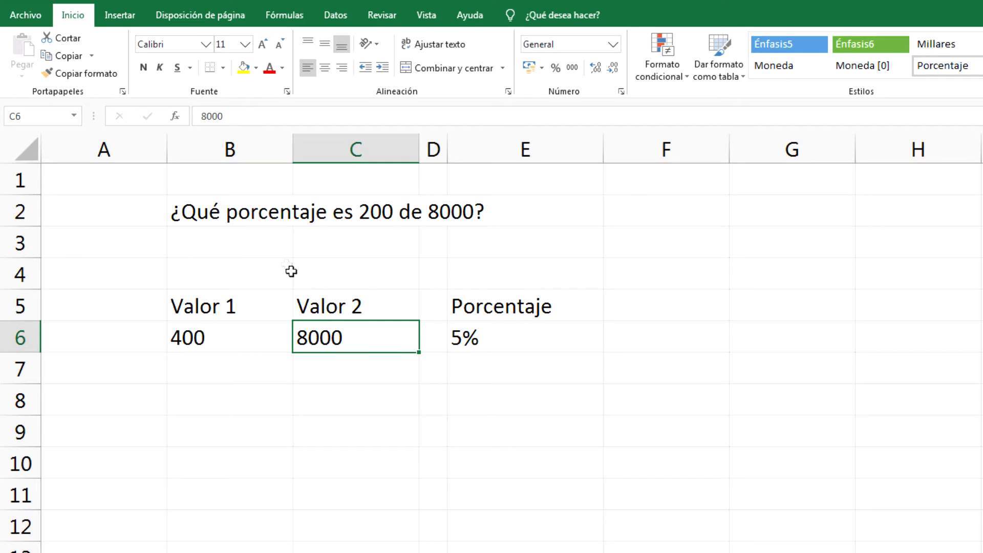
{"action": "left_click_drag", "start_coordinate": [213, 217], "coordinate": [544, 226]}
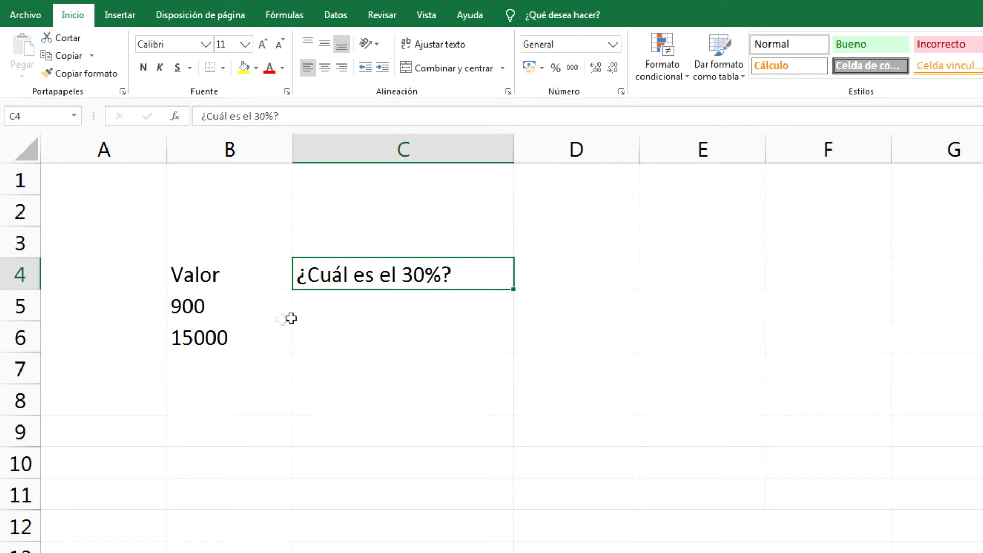
- Enter =B5*30% in C5 so it returns 270, 30% of 900
{"action": "left_click", "coordinate": [393, 316]}
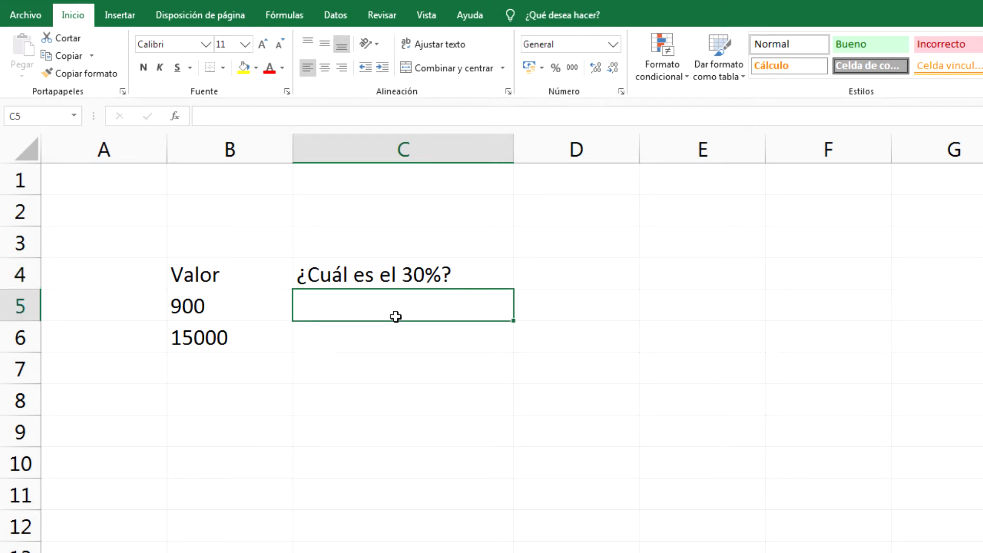
{"action": "type", "text": "="}
{"action": "left_click", "coordinate": [285, 308]}
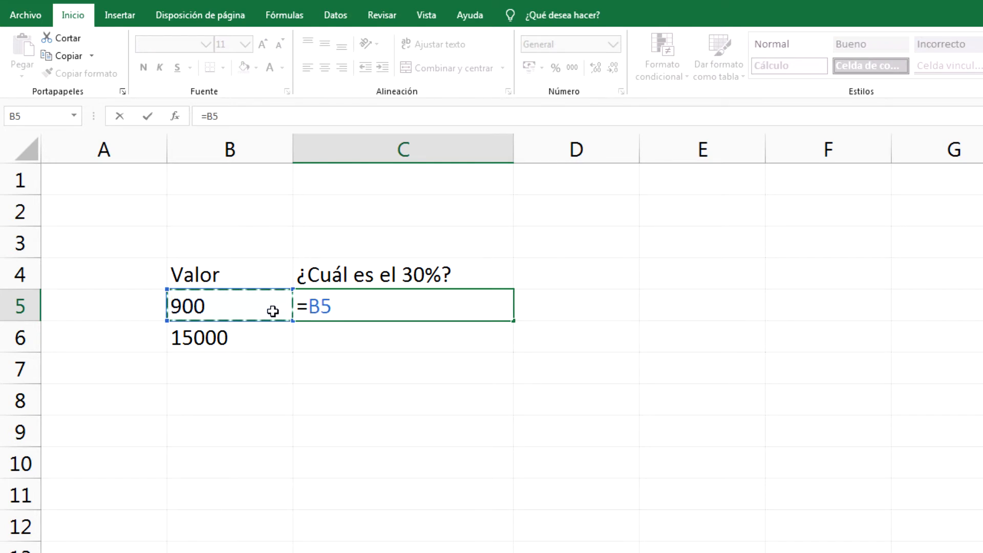
{"action": "type", "text": "*30%"}
{"action": "left_click_drag", "start_coordinate": [345, 307], "coordinate": [406, 309]}
{"action": "left_click", "coordinate": [407, 312]}
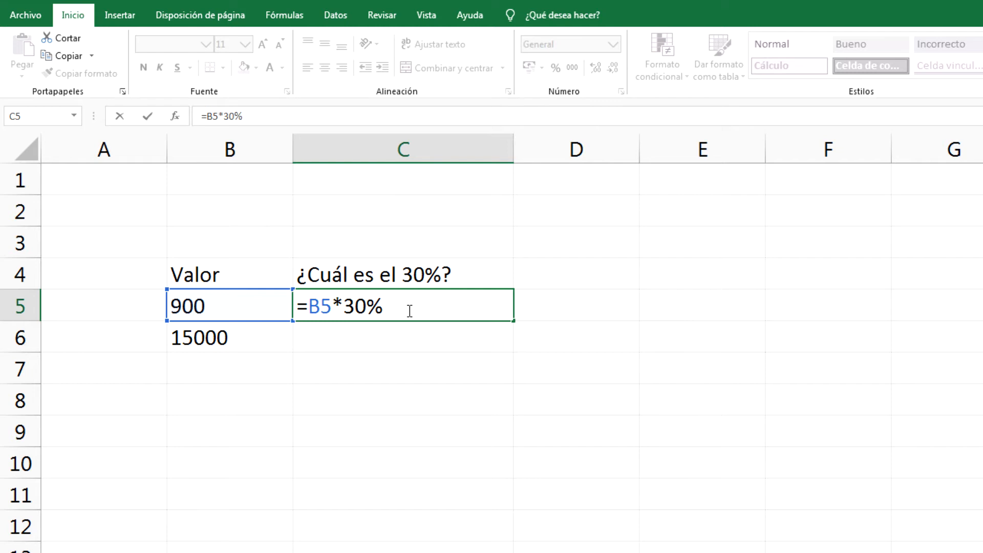
{"action": "left_click_drag", "start_coordinate": [304, 313], "coordinate": [401, 312]}
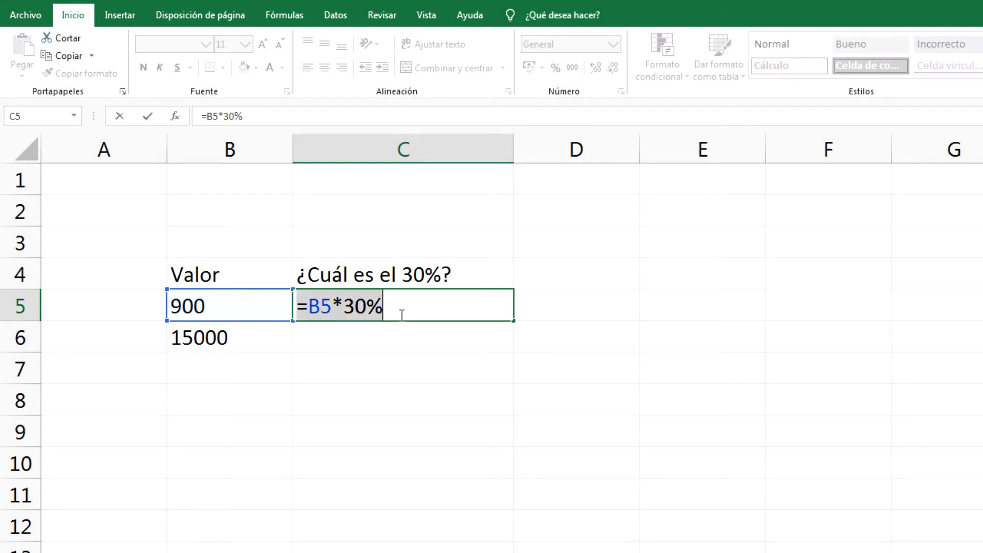
{"action": "left_click", "coordinate": [318, 312]}
{"action": "left_click_drag", "start_coordinate": [318, 313], "coordinate": [395, 314]}
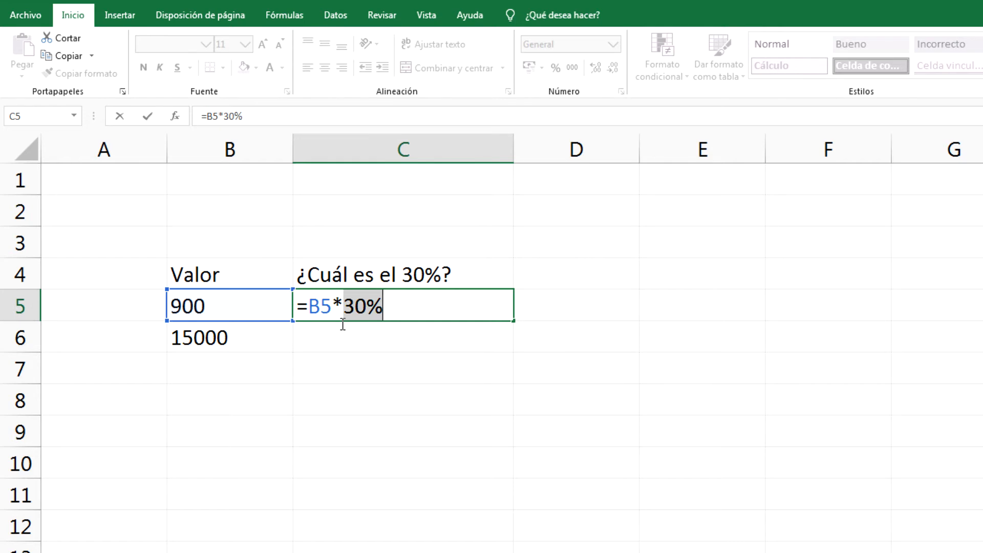
{"action": "key", "text": "Return"}
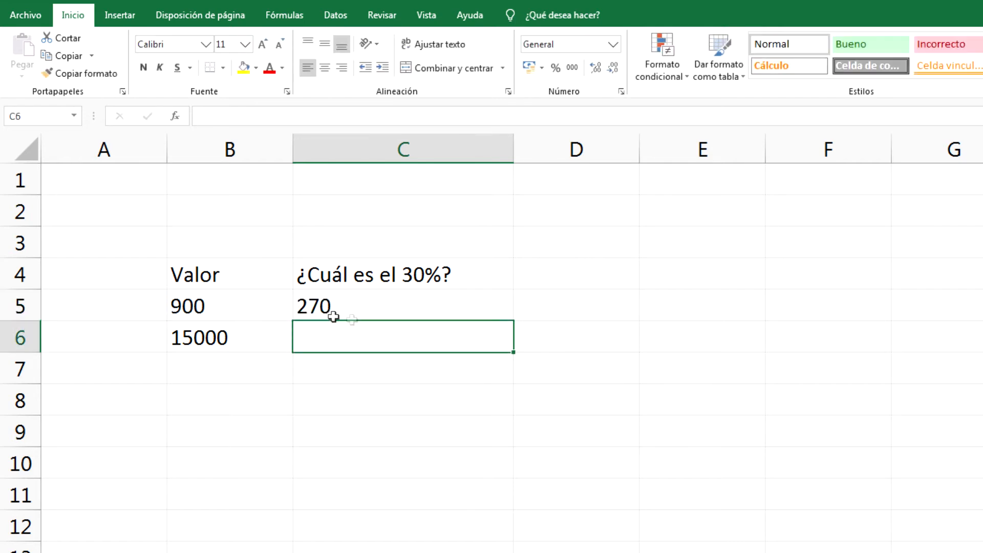
{"action": "left_click", "coordinate": [406, 311]}
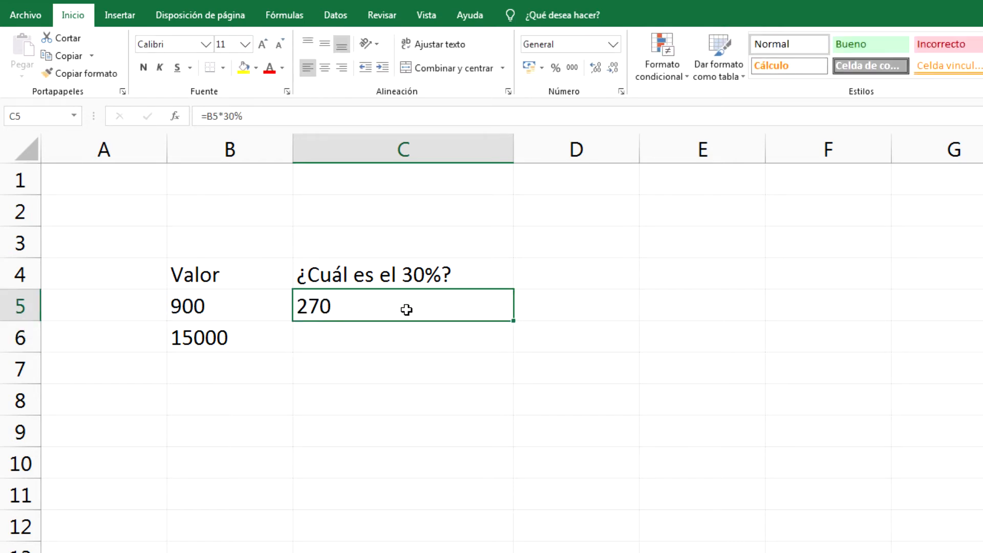
{"action": "left_click", "coordinate": [480, 279]}
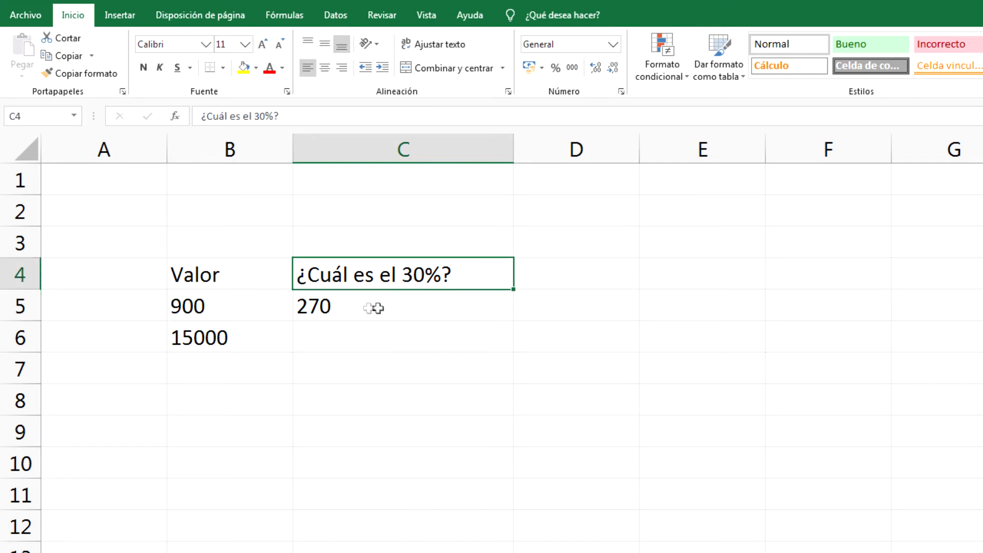
{"action": "left_click", "coordinate": [225, 319]}
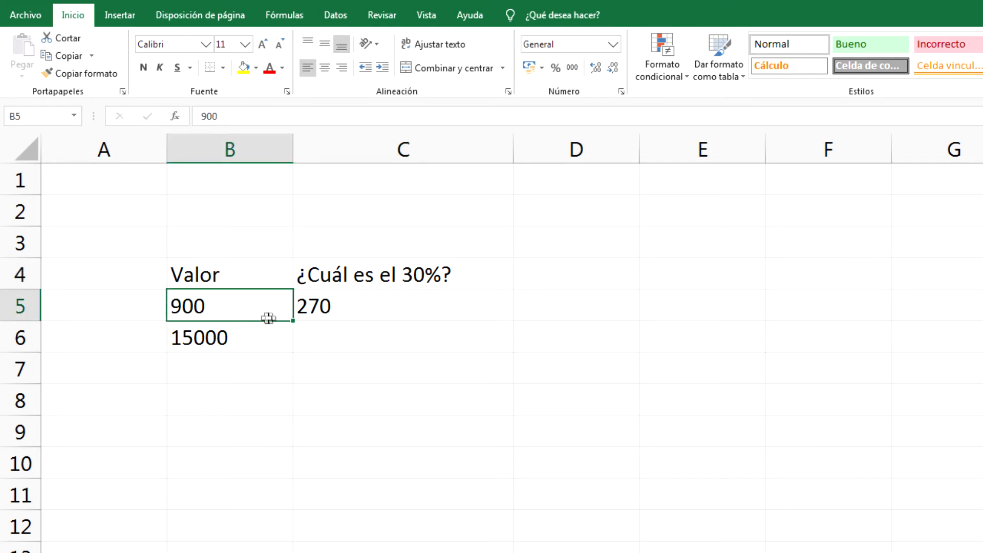
- Put 30% in D6 and enter =B6*D6 in C6, giving 4500
{"action": "left_click", "coordinate": [608, 344]}
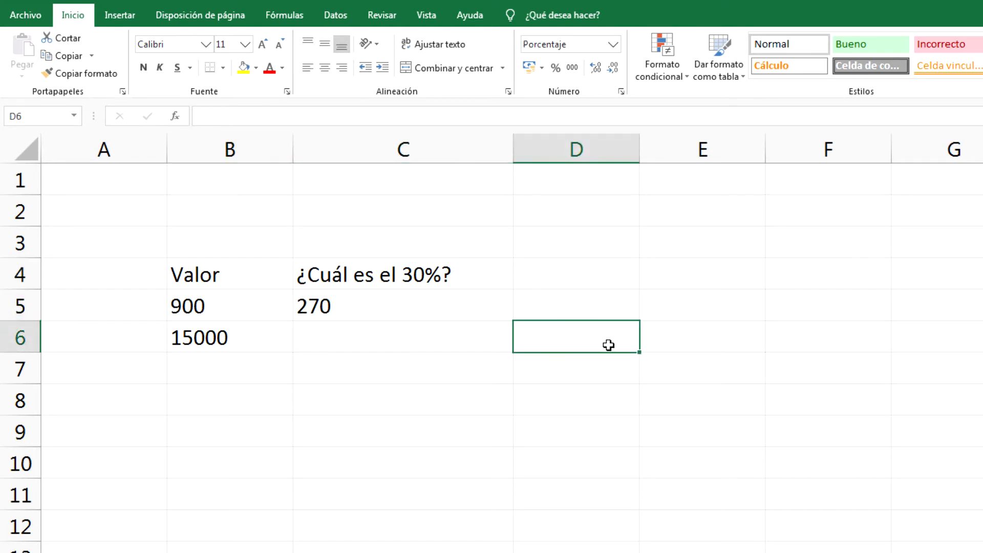
{"action": "type", "text": "30"}
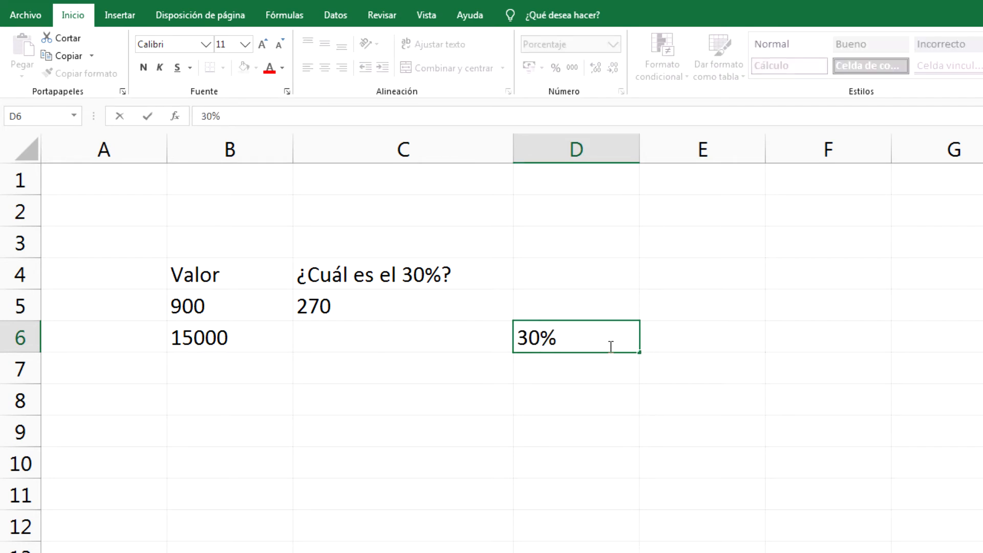
{"action": "key", "text": "Return"}
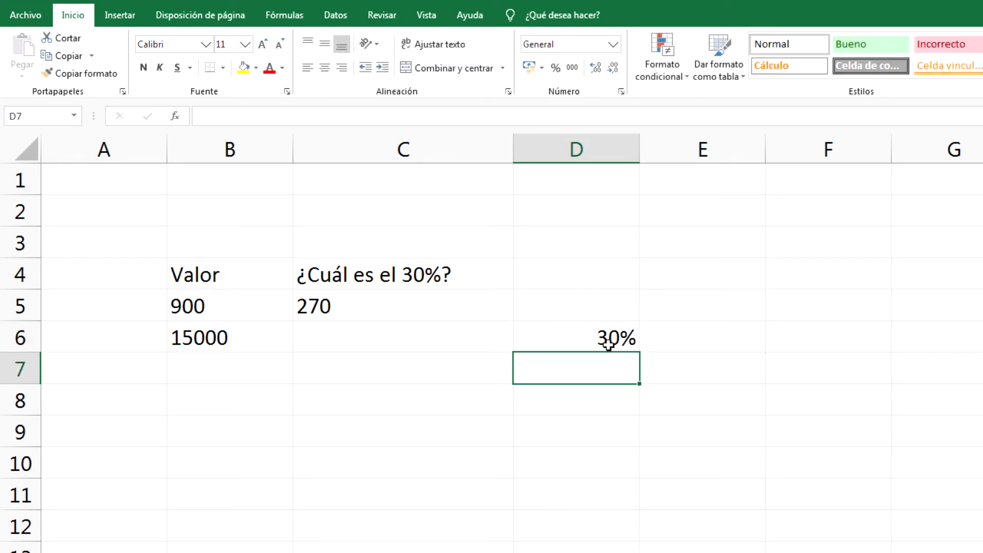
{"action": "left_click", "coordinate": [542, 343]}
{"action": "left_click", "coordinate": [457, 344]}
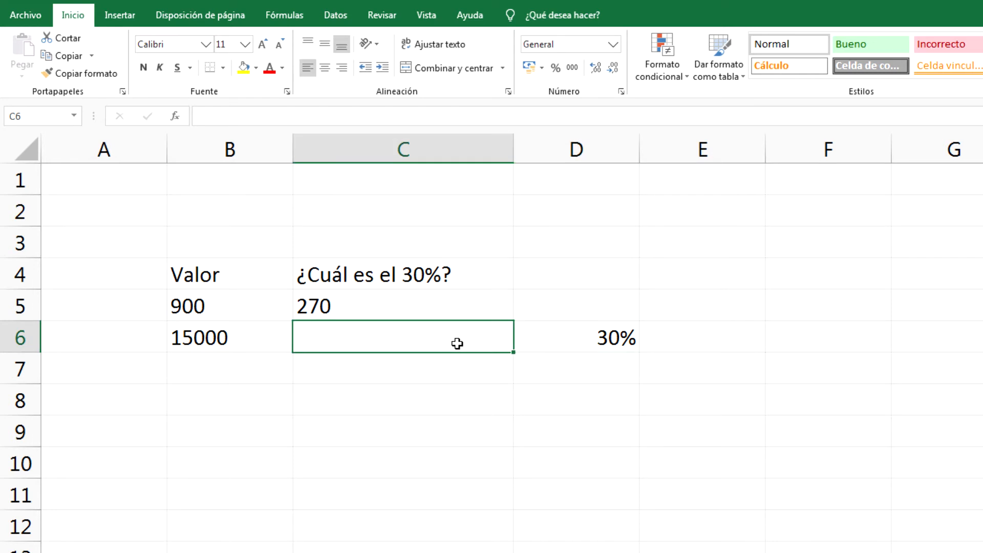
{"action": "type", "text": "="}
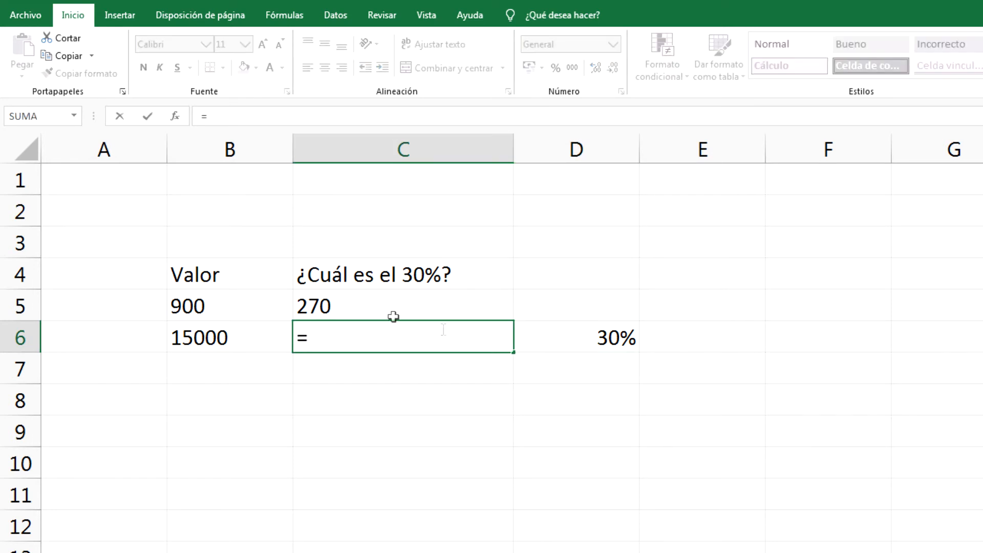
{"action": "left_click", "coordinate": [230, 344]}
{"action": "type", "text": "*"}
{"action": "left_click", "coordinate": [562, 341]}
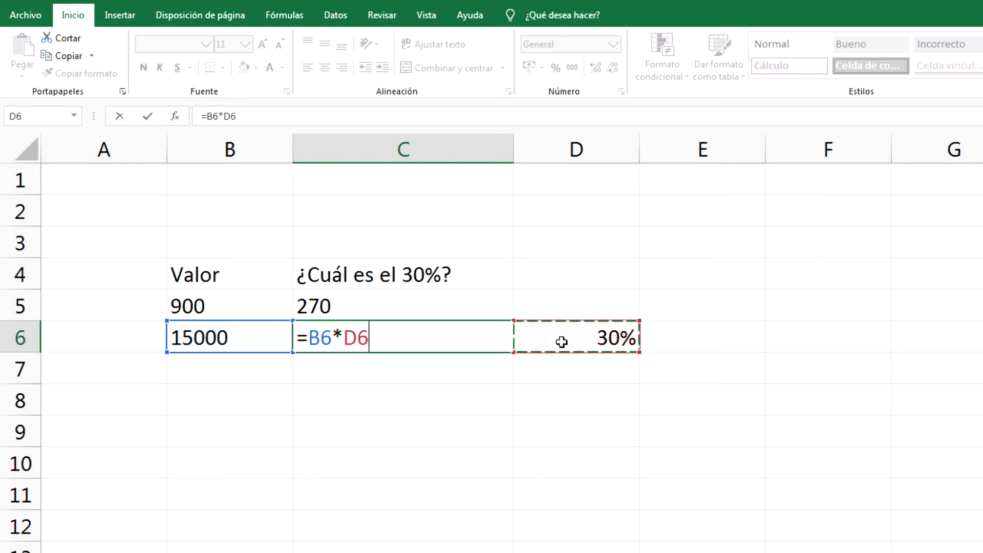
{"action": "key", "text": "Return"}
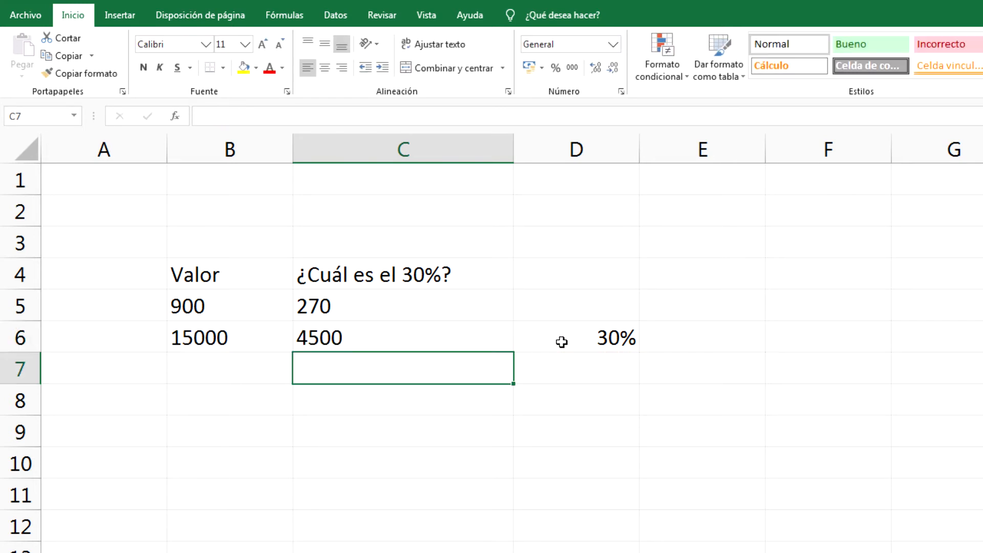
- Change the percentage in D6 to 20% so C6 recalculates to 3000
{"action": "left_click", "coordinate": [360, 343]}
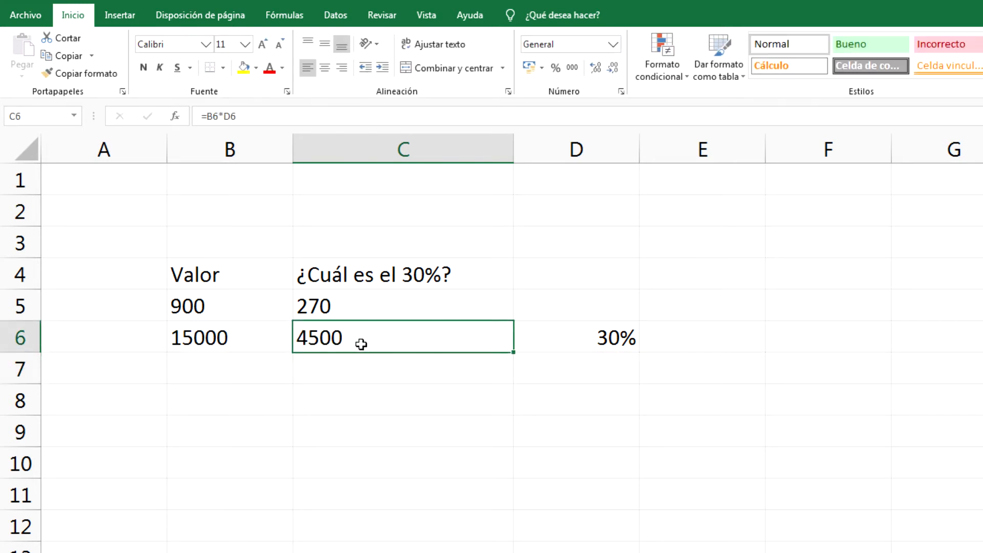
{"action": "left_click", "coordinate": [542, 346]}
{"action": "left_click", "coordinate": [270, 341]}
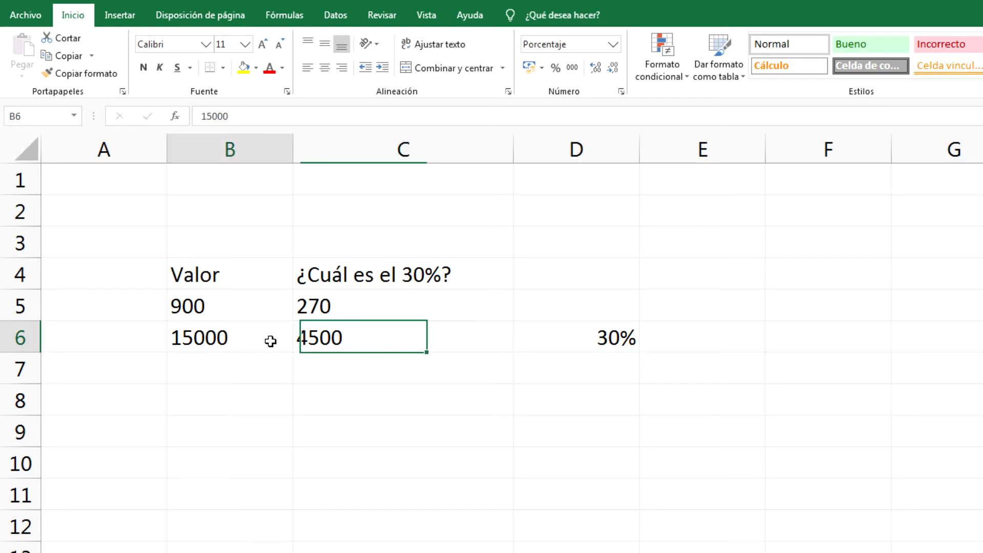
{"action": "left_click", "coordinate": [563, 346]}
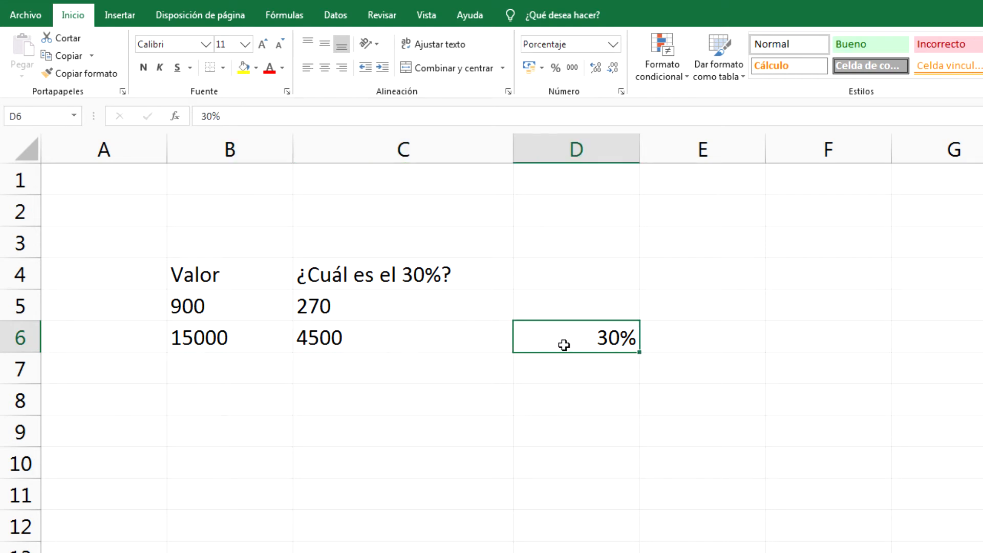
{"action": "type", "text": "20"}
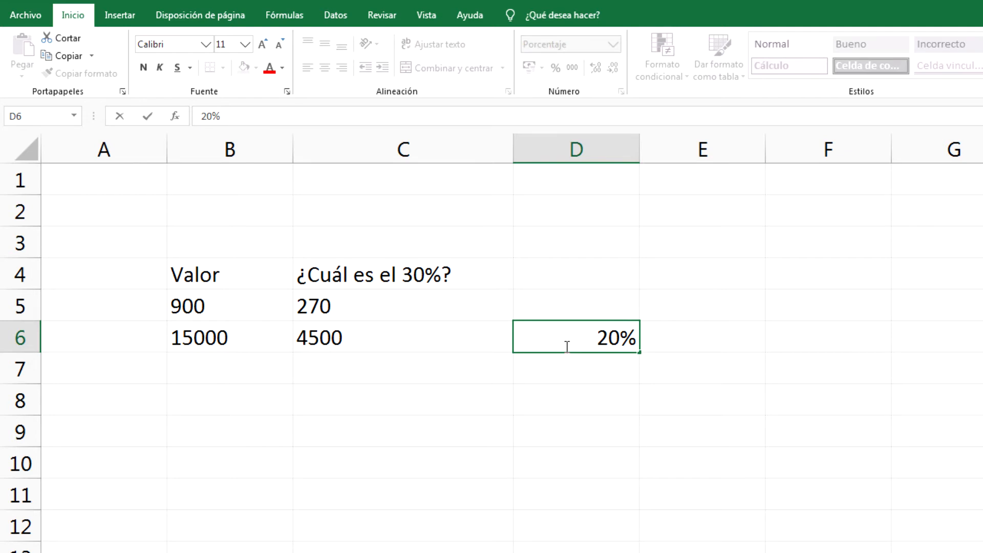
{"action": "key", "text": "Return"}
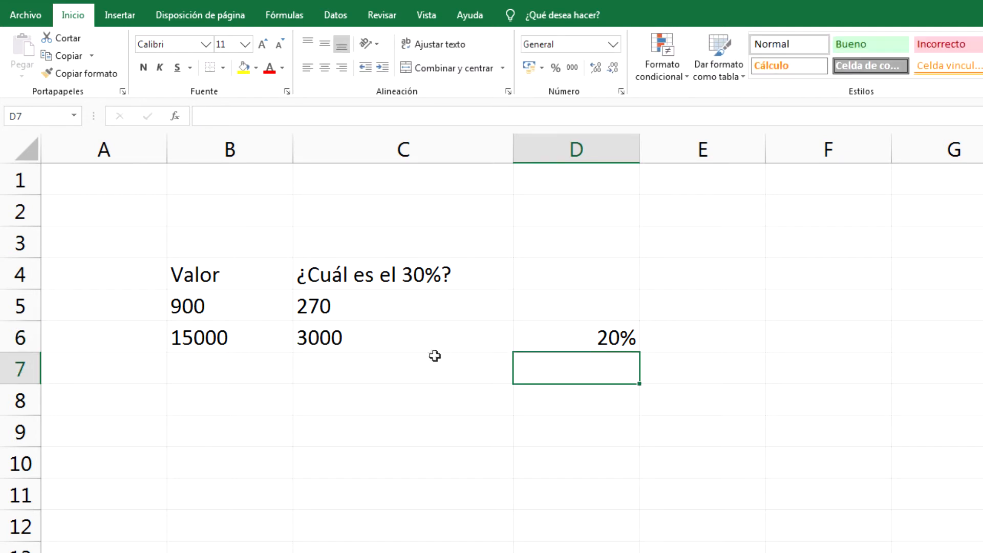
{"action": "left_click", "coordinate": [402, 344]}
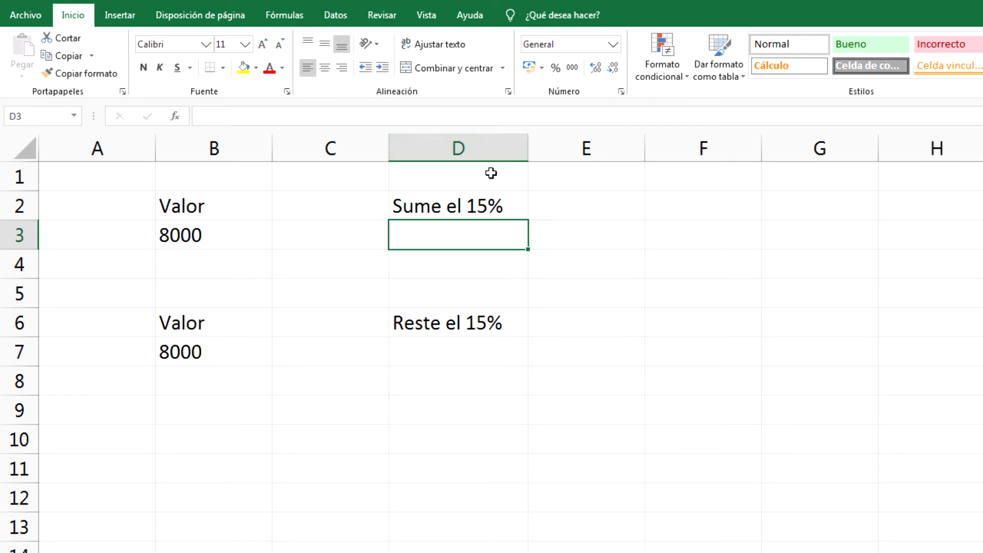
{"action": "left_click", "coordinate": [271, 238]}
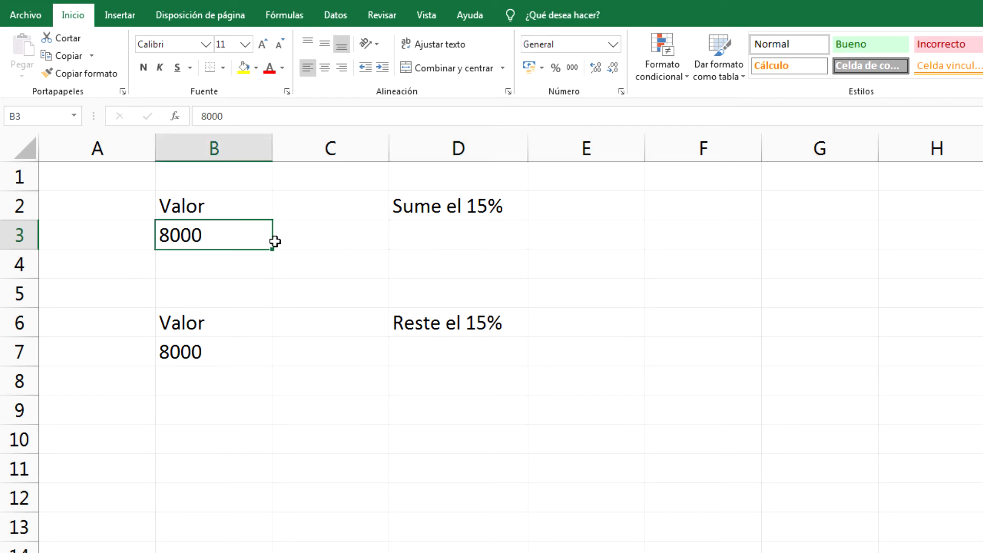
{"action": "left_click", "coordinate": [441, 249]}
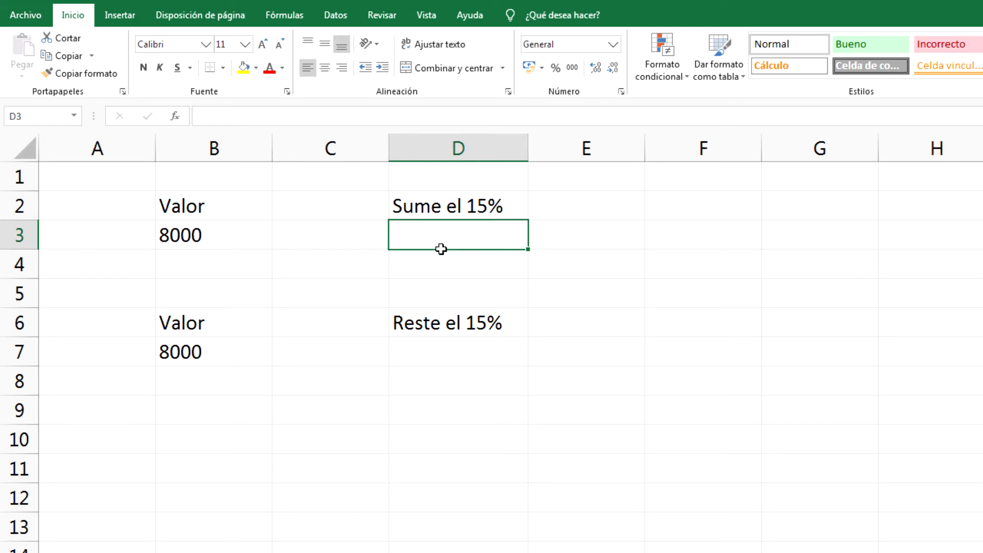
{"action": "left_click", "coordinate": [254, 238]}
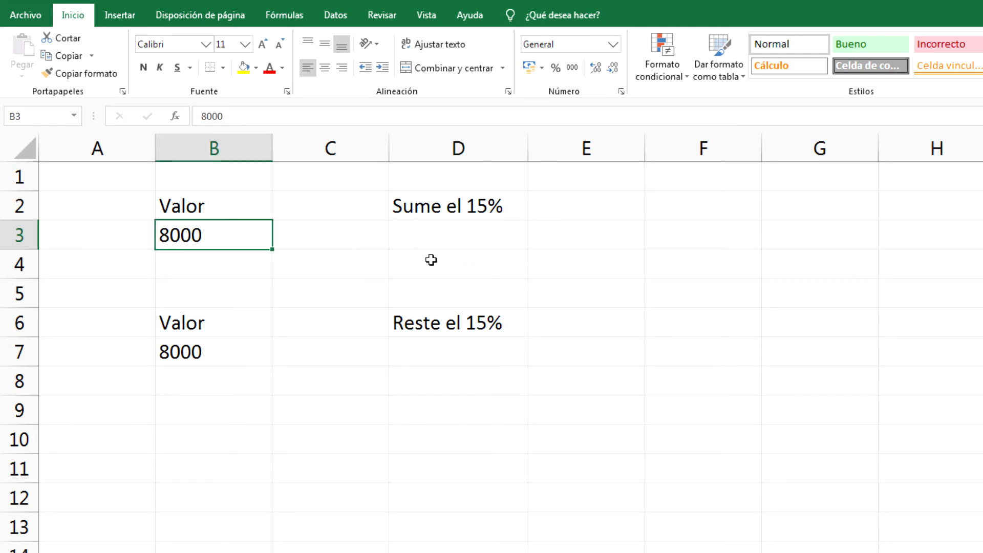
{"action": "double_click", "coordinate": [254, 245]}
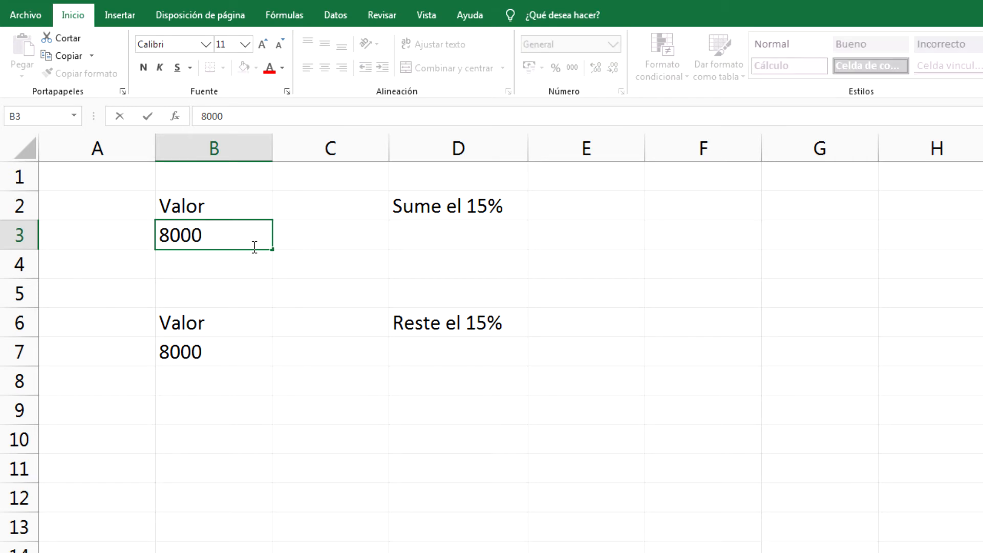
{"action": "type", "text": "+15%"}
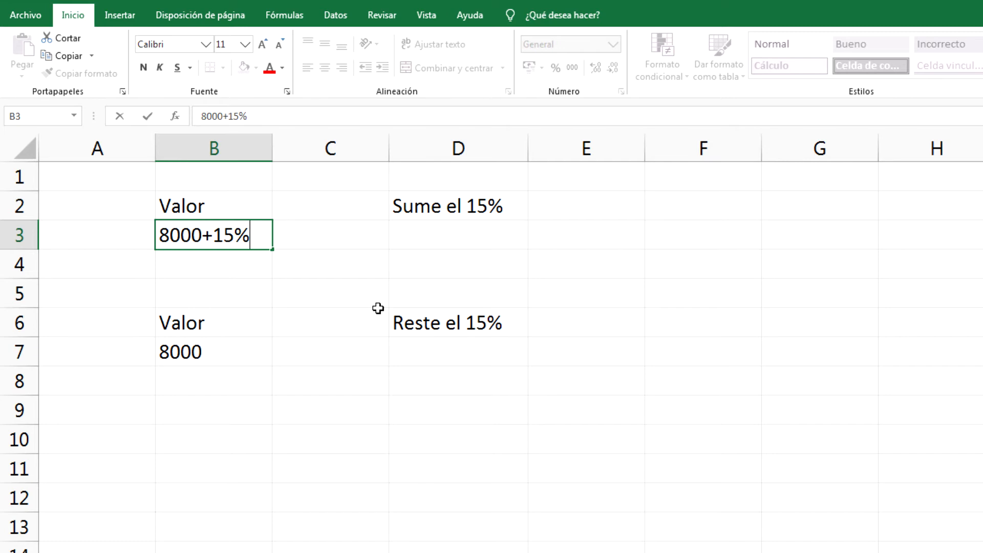
{"action": "key", "text": "BackSpace"}
{"action": "key", "text": "BackSpace"}
{"action": "key", "text": "BackSpace"}
{"action": "key", "text": "BackSpace"}
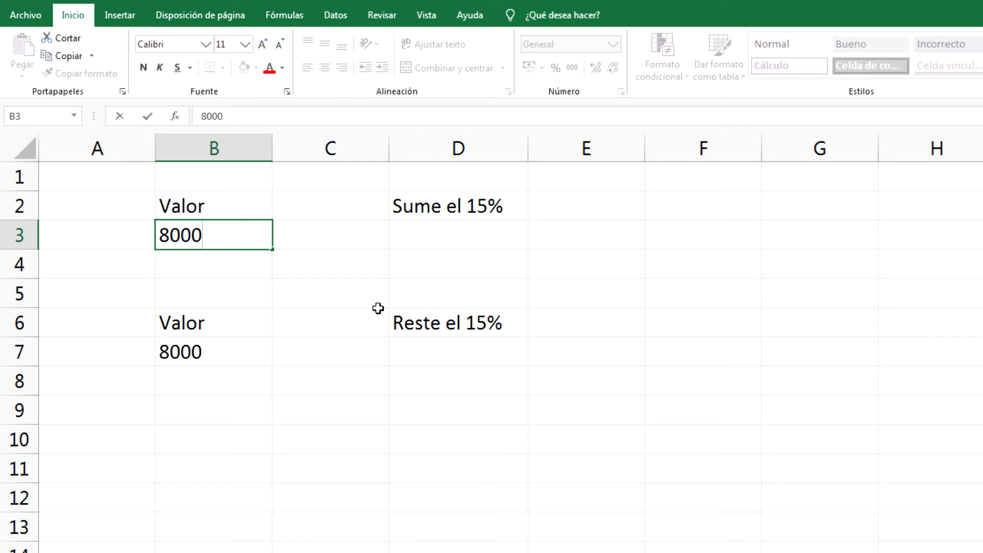
{"action": "key", "text": "Return"}
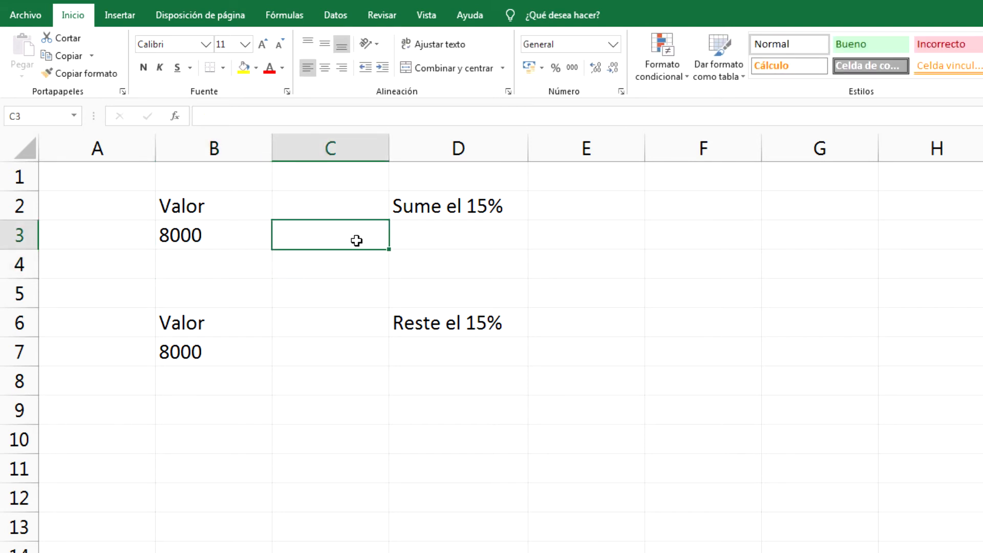
- Enter =B3*15% in C3 so it shows 1200
{"action": "type", "text": "="}
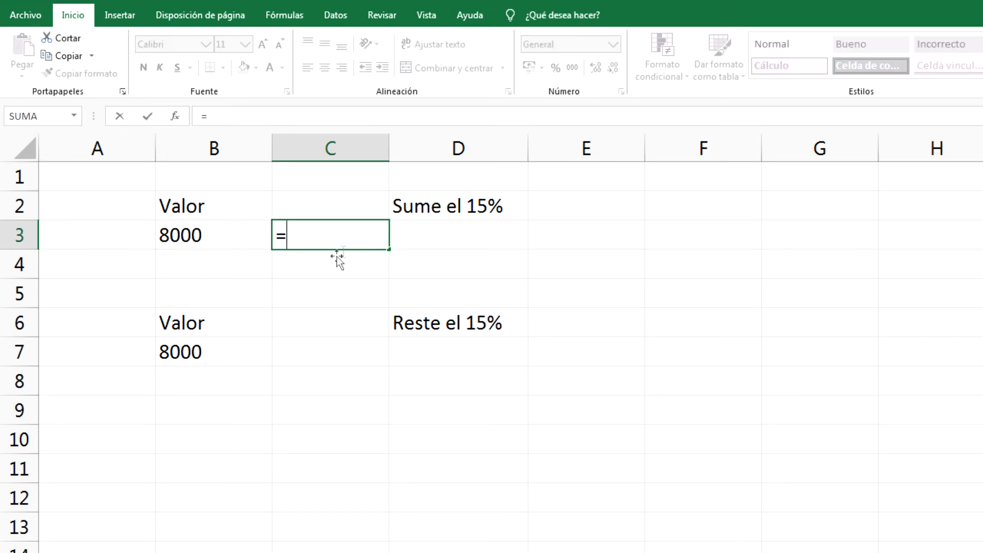
{"action": "left_click", "coordinate": [229, 242]}
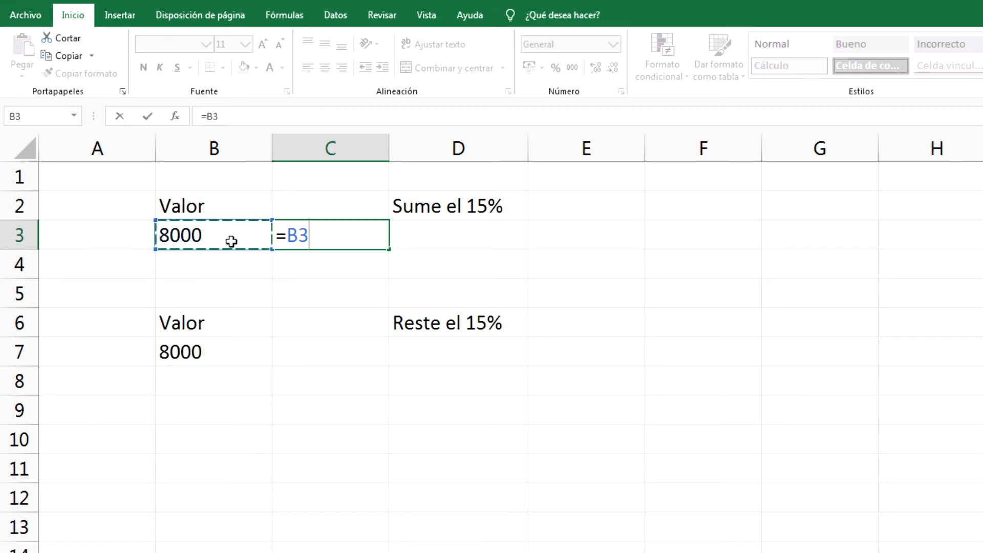
{"action": "type", "text": "*15%"}
{"action": "left_click_drag", "start_coordinate": [288, 238], "coordinate": [324, 239]}
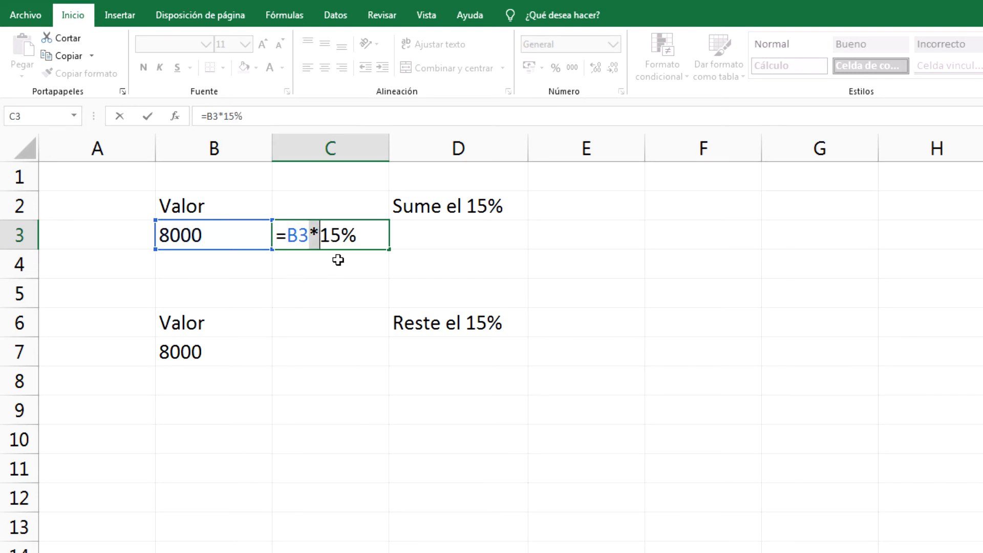
{"action": "left_click_drag", "start_coordinate": [321, 241], "coordinate": [364, 245]}
{"action": "left_click", "coordinate": [375, 247]}
{"action": "key", "text": "Return"}
{"action": "left_click", "coordinate": [373, 244]}
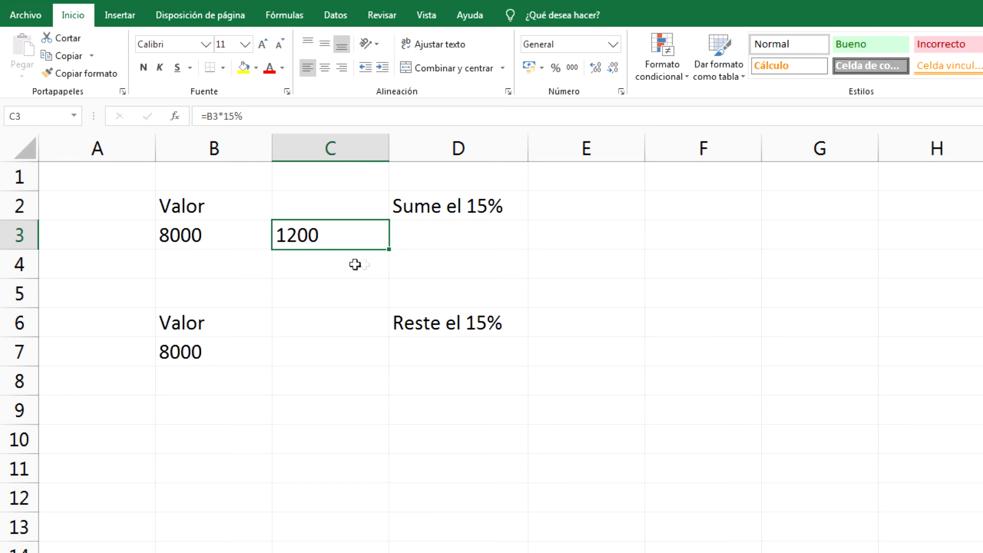
- Enter =B3+C3 in D3, adding the 15% amount to get 9200
{"action": "left_click", "coordinate": [447, 247]}
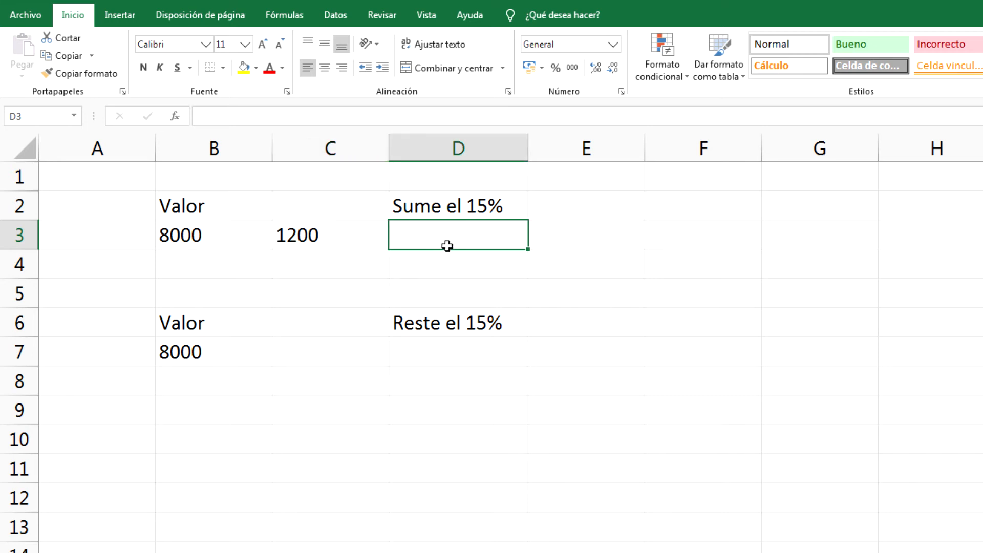
{"action": "type", "text": "="}
{"action": "left_click", "coordinate": [265, 244]}
{"action": "type", "text": "+"}
{"action": "left_click", "coordinate": [367, 233]}
{"action": "key", "text": "Return"}
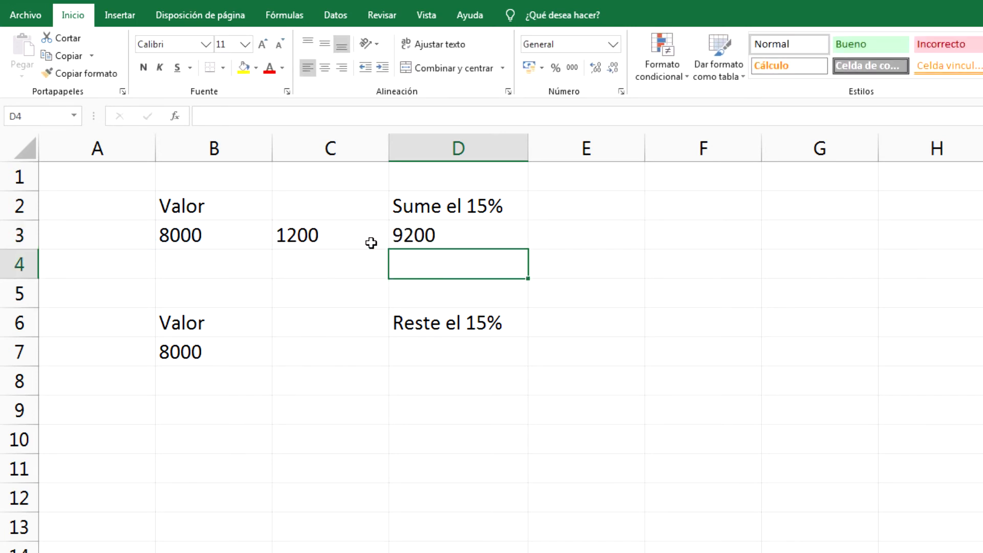
{"action": "left_click", "coordinate": [453, 246]}
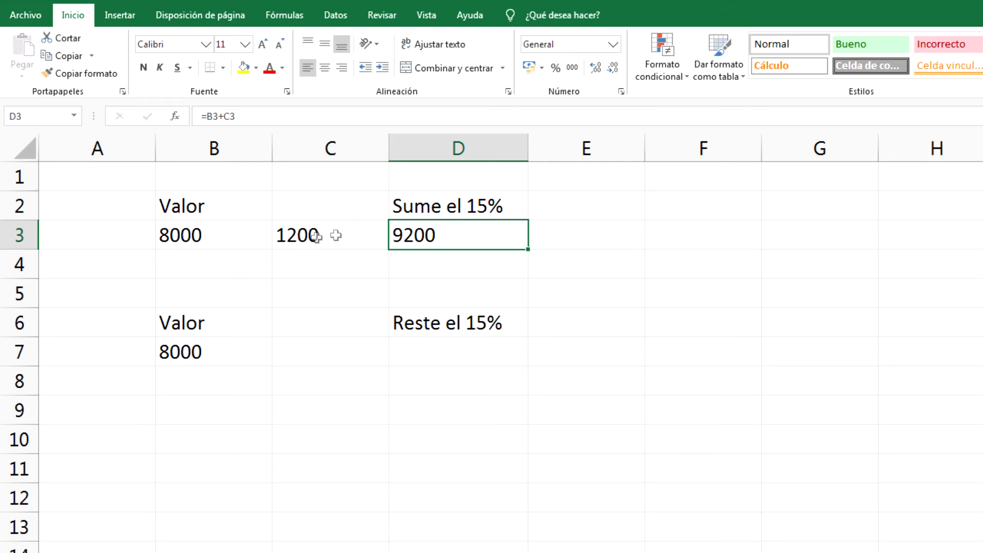
{"action": "left_click", "coordinate": [262, 244]}
{"action": "left_click", "coordinate": [487, 248]}
- Enter =B7*15% in C7 to get the 1200 amount
{"action": "left_click", "coordinate": [353, 363]}
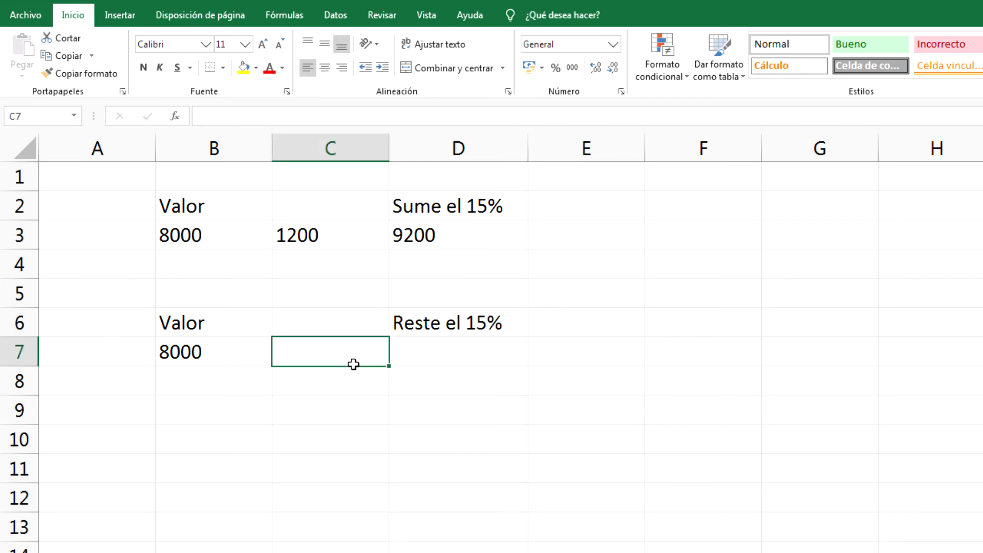
{"action": "type", "text": "="}
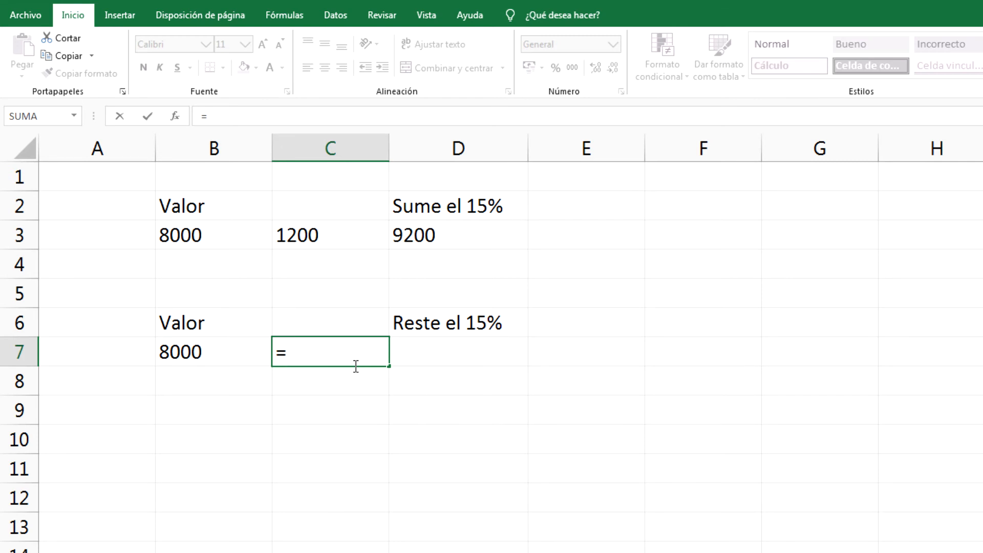
{"action": "left_click", "coordinate": [231, 356]}
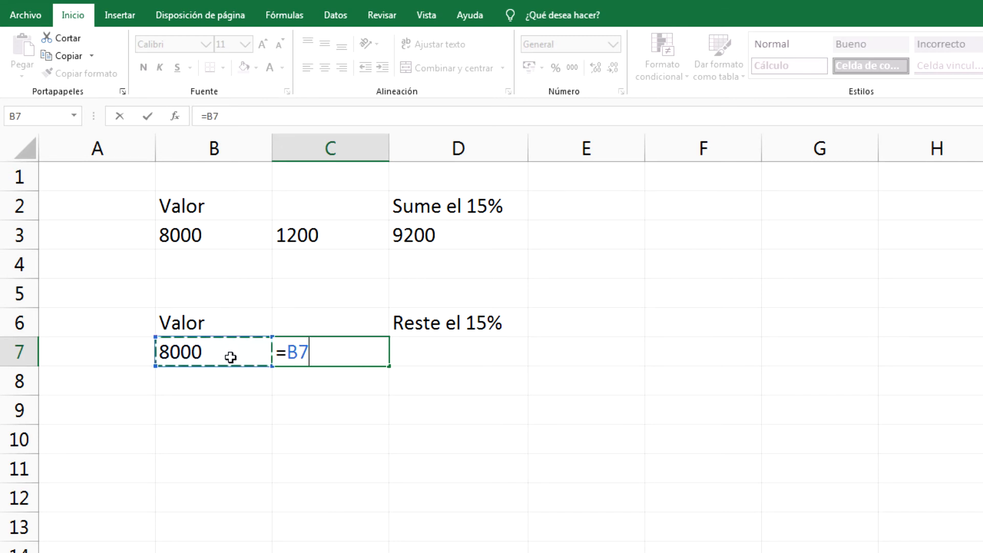
{"action": "type", "text": "*15"}
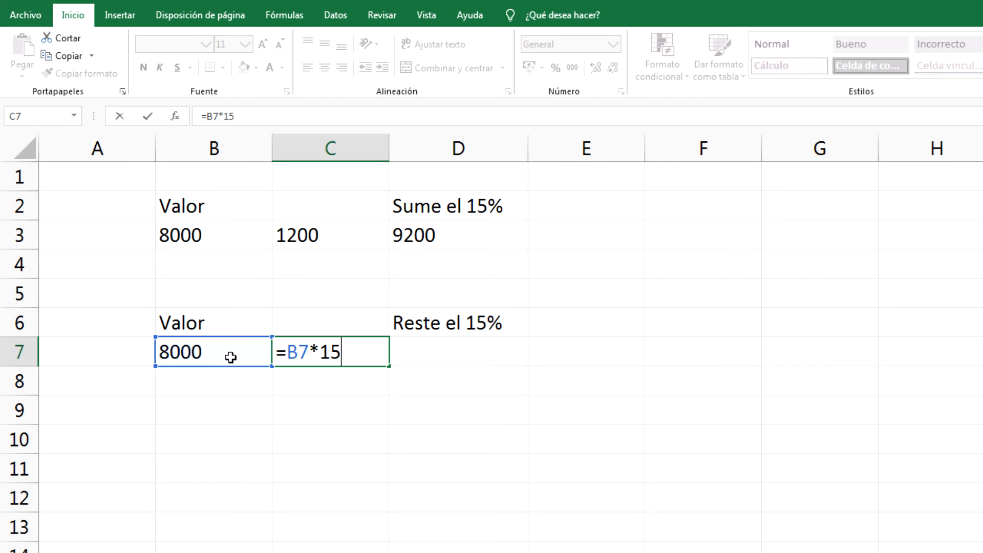
{"action": "type", "text": "%"}
{"action": "key", "text": "Return"}
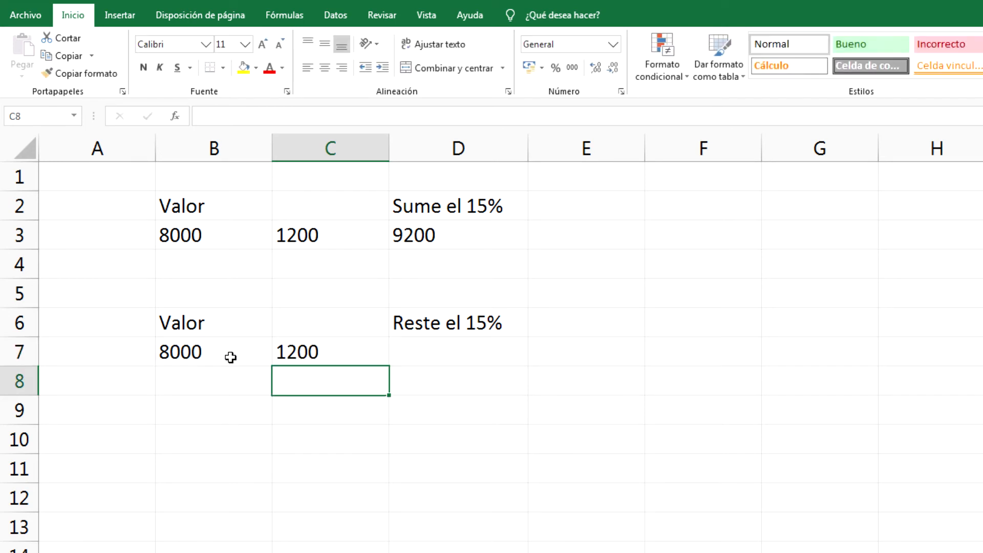
{"action": "left_click", "coordinate": [372, 354]}
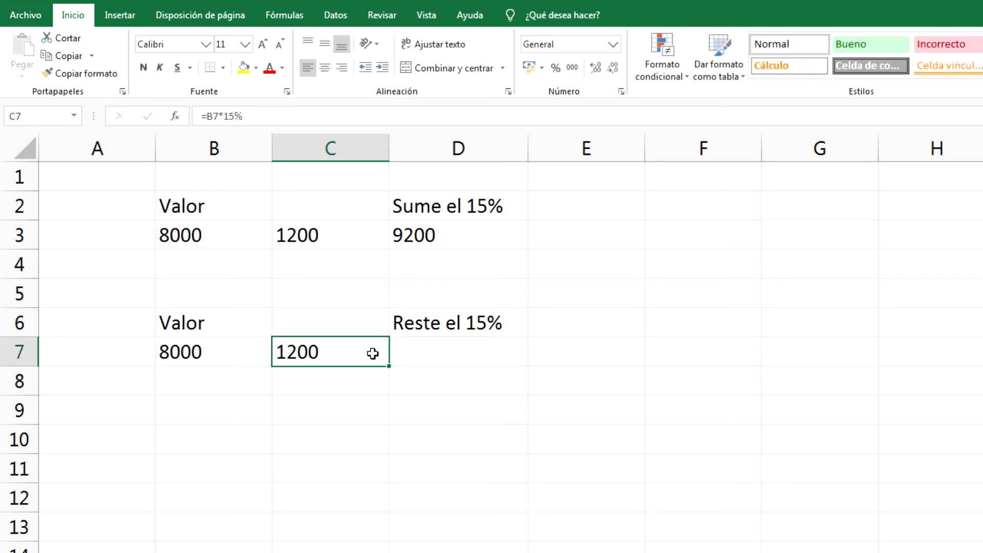
- Enter =B7-C7 in D7 so it subtracts the amount, returning 6800
{"action": "left_click", "coordinate": [435, 361]}
{"action": "type", "text": "="}
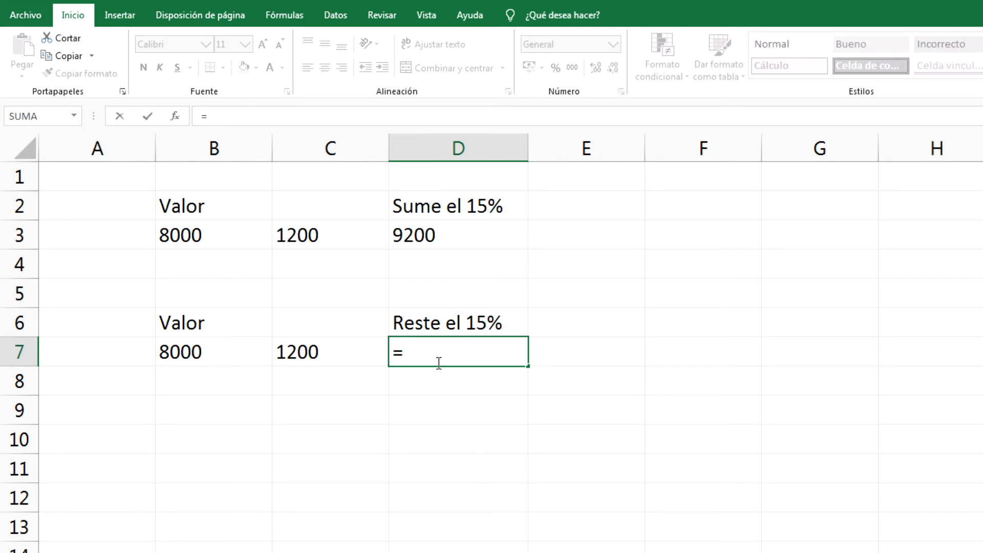
{"action": "left_click", "coordinate": [202, 377]}
{"action": "left_click", "coordinate": [198, 351]}
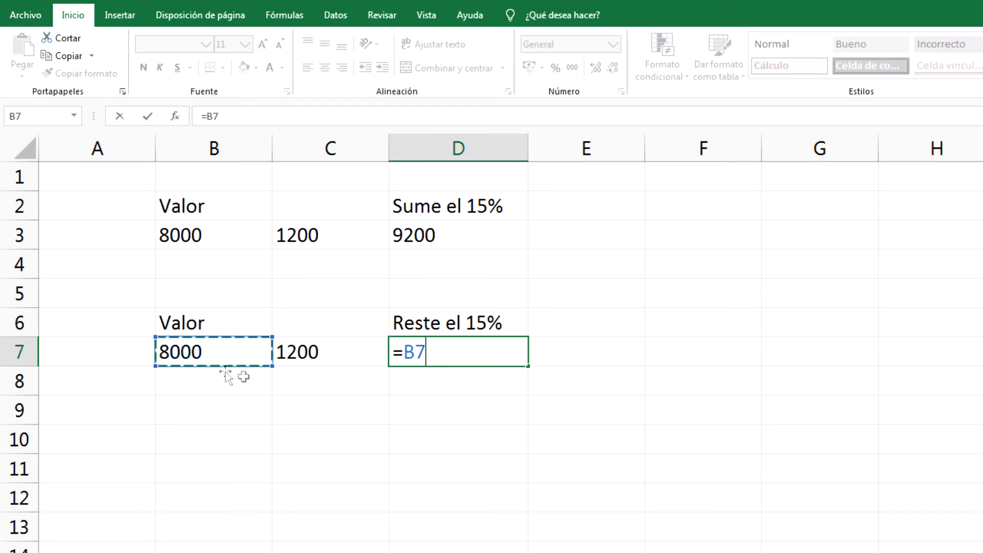
{"action": "type", "text": "-"}
{"action": "left_click", "coordinate": [373, 358]}
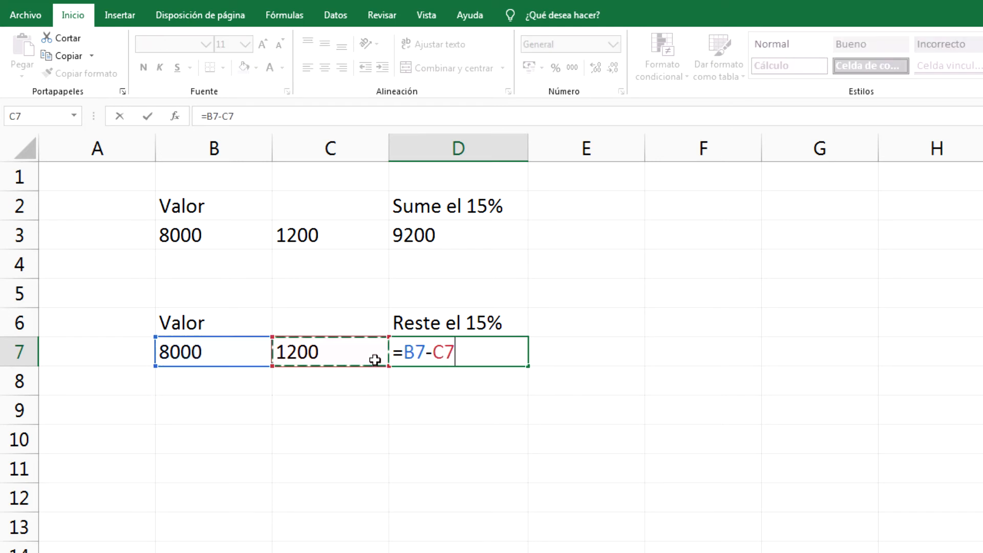
{"action": "key", "text": "Return"}
{"action": "left_click", "coordinate": [453, 359]}
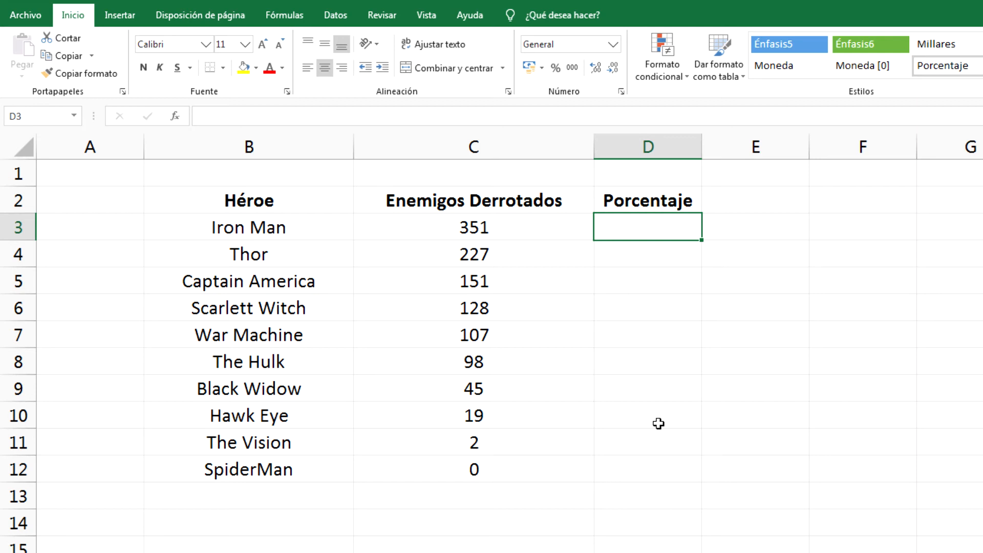
{"action": "left_click_drag", "start_coordinate": [563, 228], "coordinate": [580, 478]}
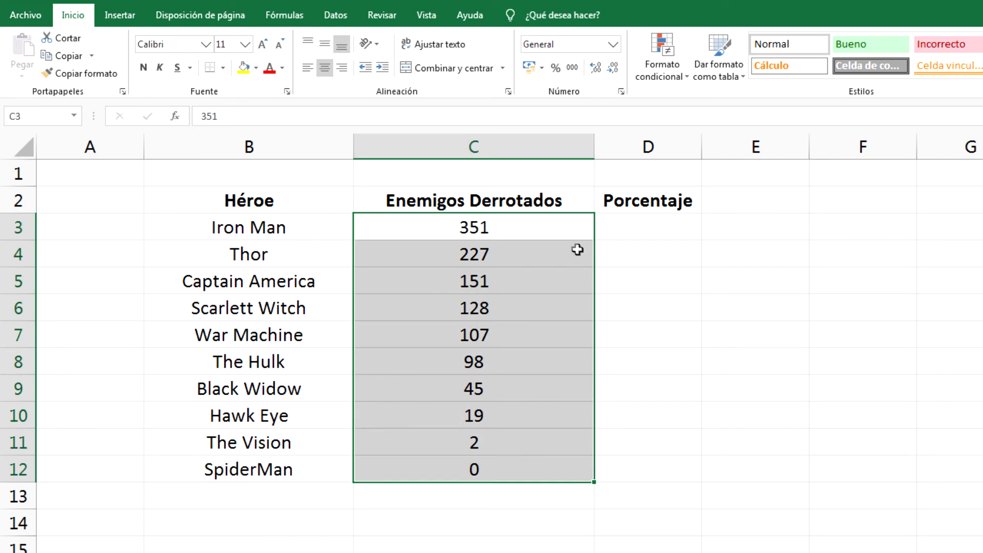
{"action": "left_click_drag", "start_coordinate": [553, 232], "coordinate": [565, 259]}
{"action": "left_click", "coordinate": [566, 260]}
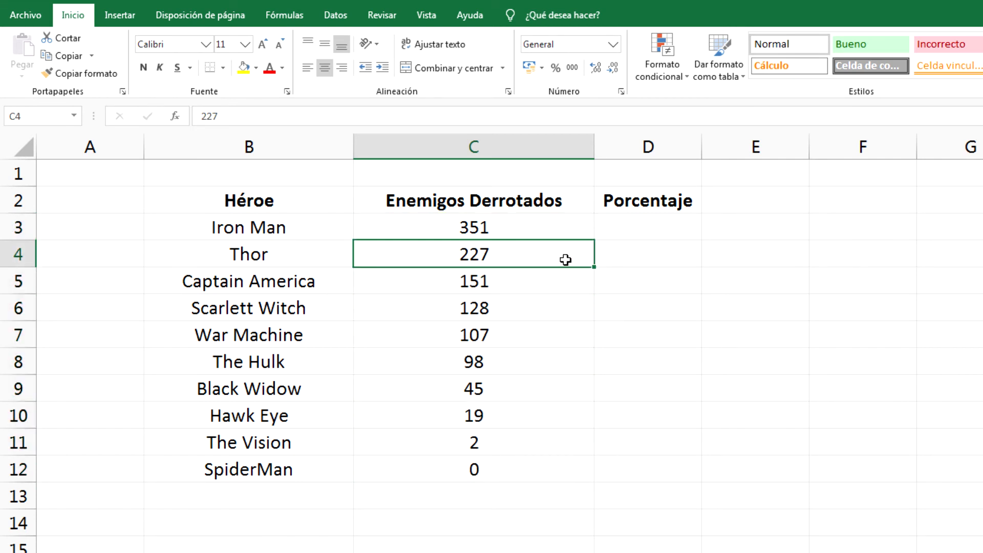
{"action": "left_click", "coordinate": [533, 282]}
{"action": "left_click", "coordinate": [539, 319]}
{"action": "left_click", "coordinate": [538, 332]}
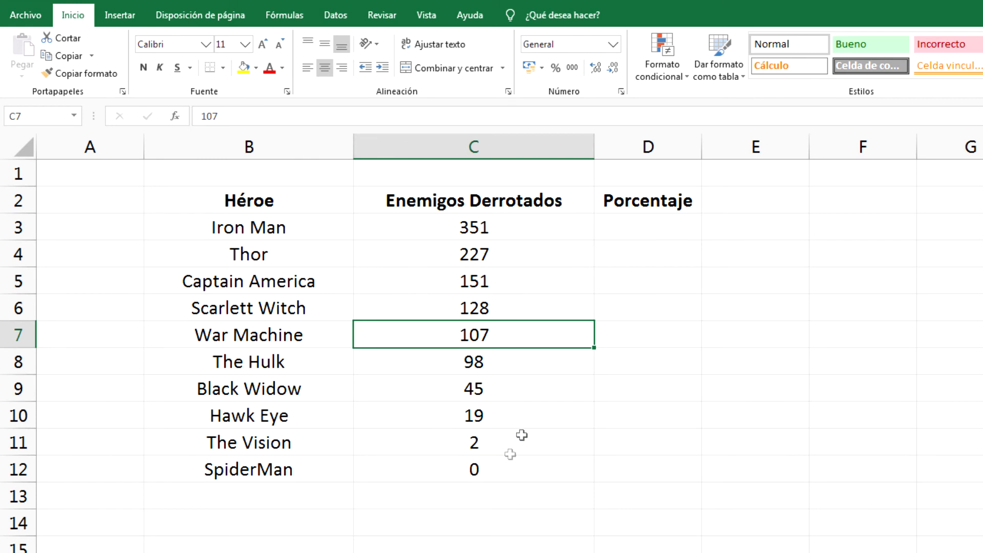
{"action": "left_click_drag", "start_coordinate": [304, 236], "coordinate": [318, 478]}
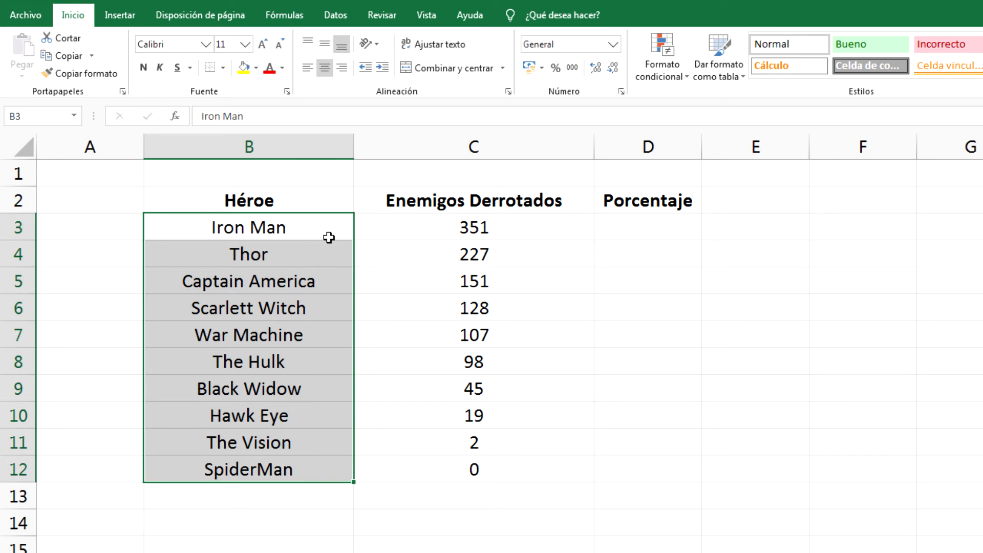
{"action": "left_click", "coordinate": [548, 235]}
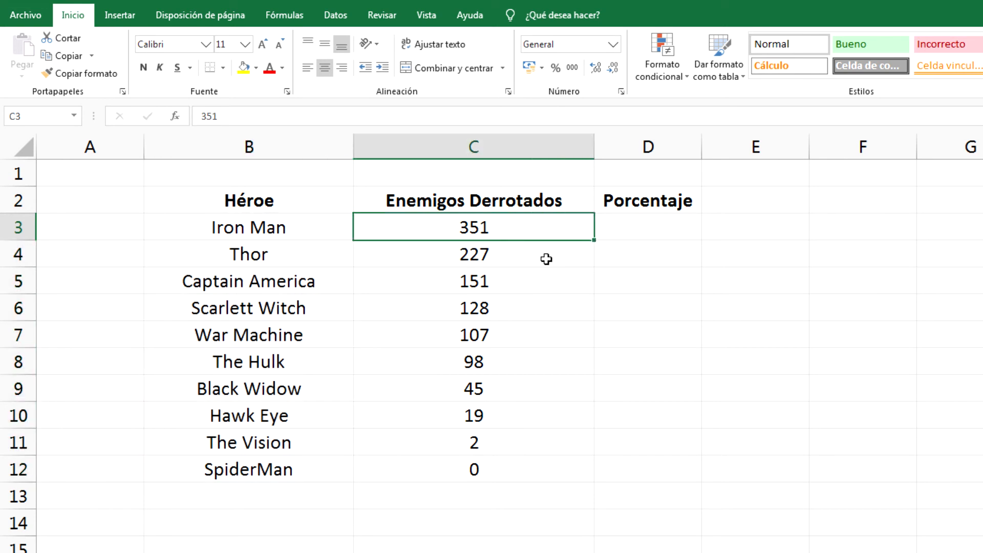
{"action": "left_click", "coordinate": [348, 233]}
{"action": "left_click", "coordinate": [411, 230]}
{"action": "left_click", "coordinate": [352, 249]}
{"action": "left_click", "coordinate": [397, 261]}
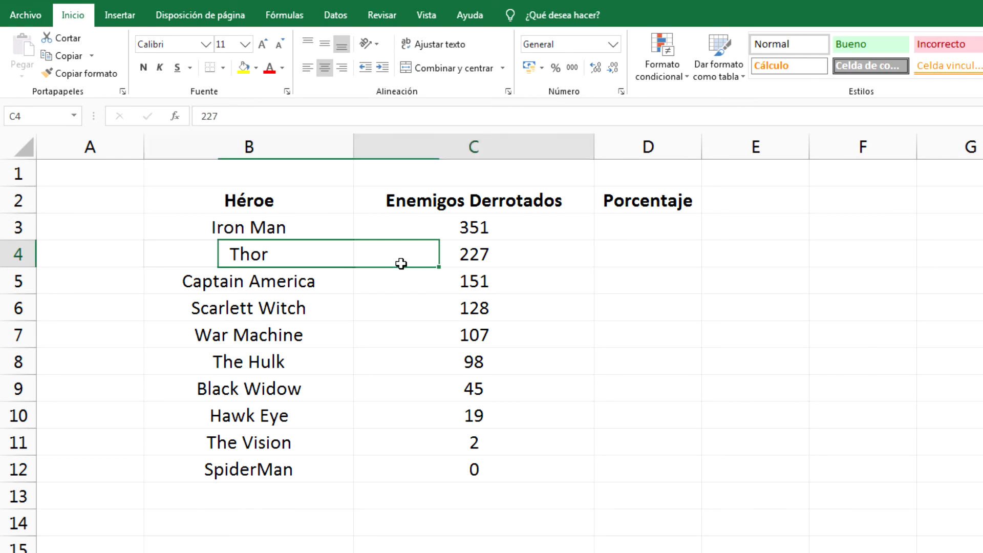
{"action": "left_click", "coordinate": [342, 288]}
{"action": "left_click", "coordinate": [393, 293]}
{"action": "left_click", "coordinate": [328, 234]}
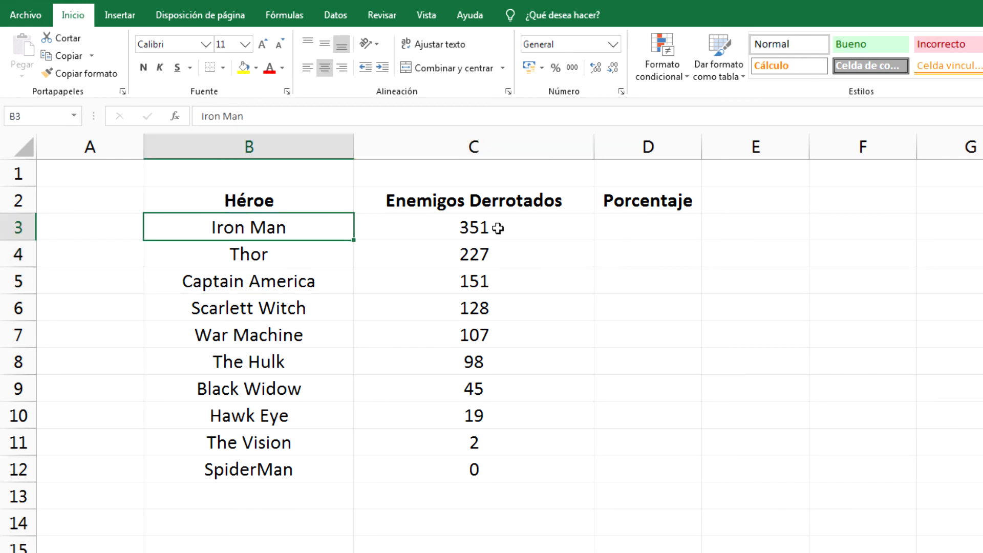
{"action": "left_click", "coordinate": [545, 232]}
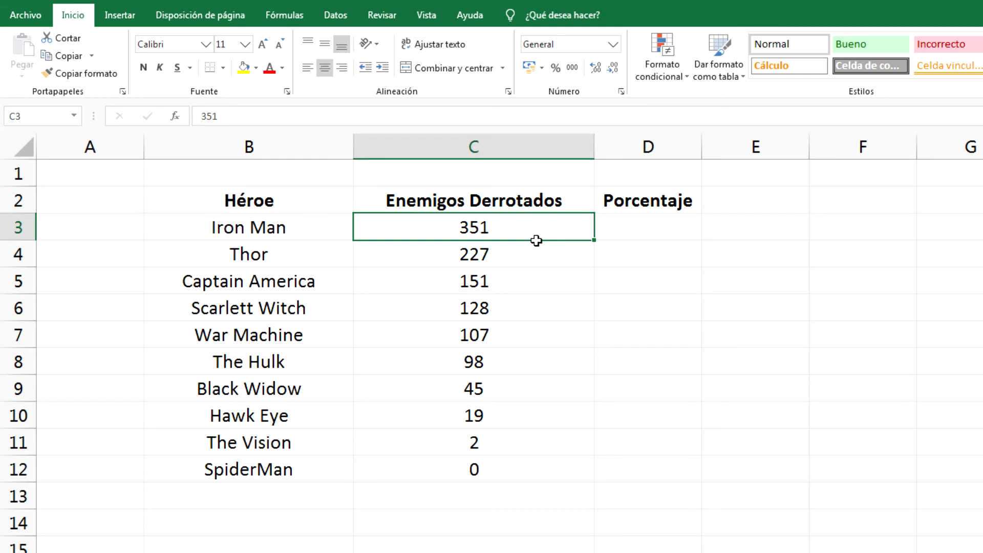
{"action": "left_click", "coordinate": [366, 257]}
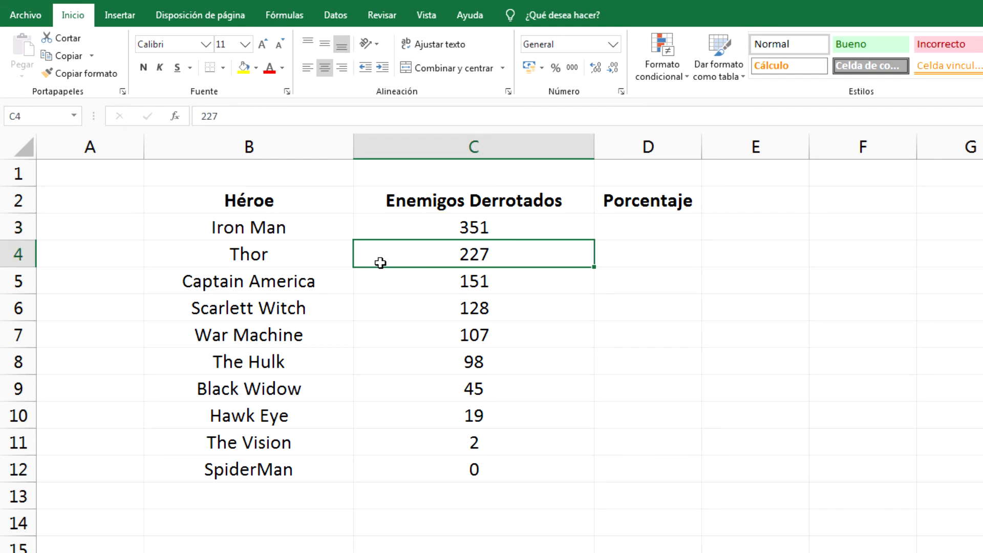
{"action": "left_click", "coordinate": [340, 295]}
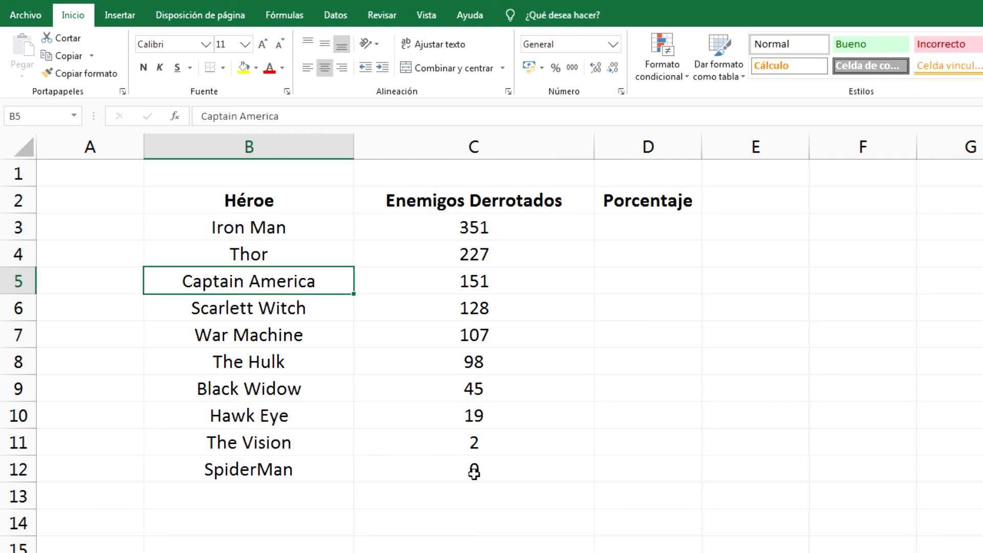
{"action": "left_click", "coordinate": [536, 476]}
{"action": "left_click_drag", "start_coordinate": [556, 459], "coordinate": [537, 228]}
{"action": "left_click", "coordinate": [514, 508]}
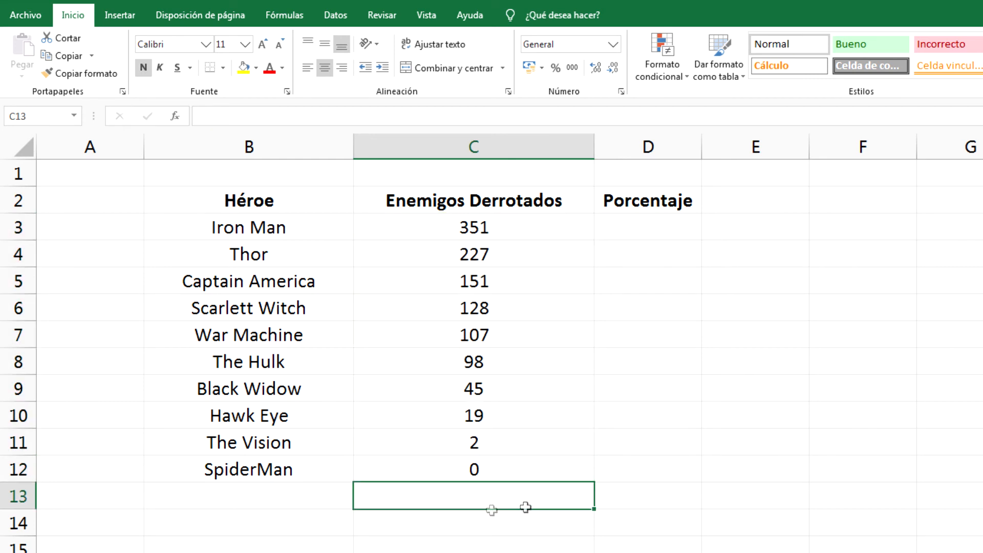
- Total the heroes' enemy counts with SUMA, giving 1128
{"action": "type", "text": "=sum"}
{"action": "key", "text": "Tab"}
{"action": "left_click_drag", "start_coordinate": [563, 469], "coordinate": [528, 228]}
{"action": "key", "text": "Return"}
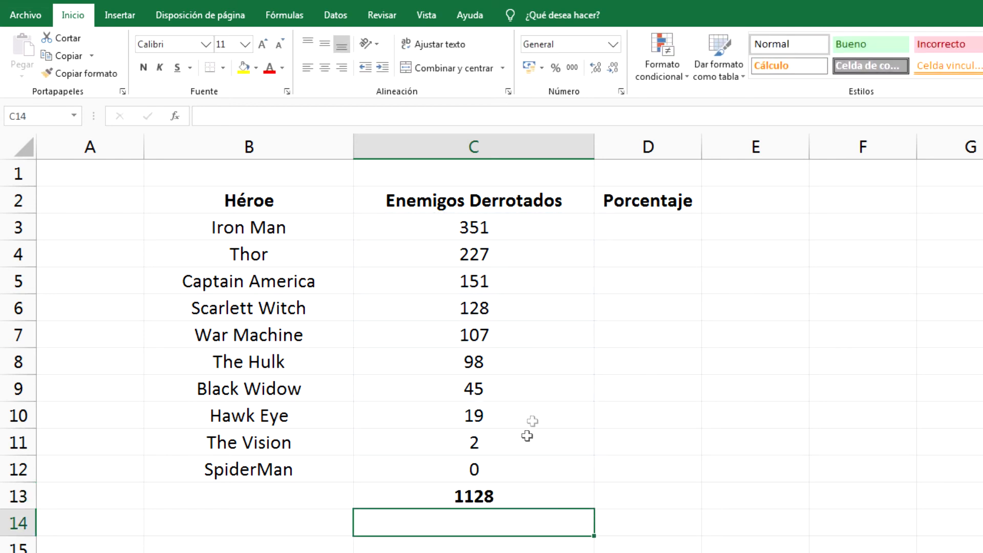
{"action": "left_click", "coordinate": [506, 500]}
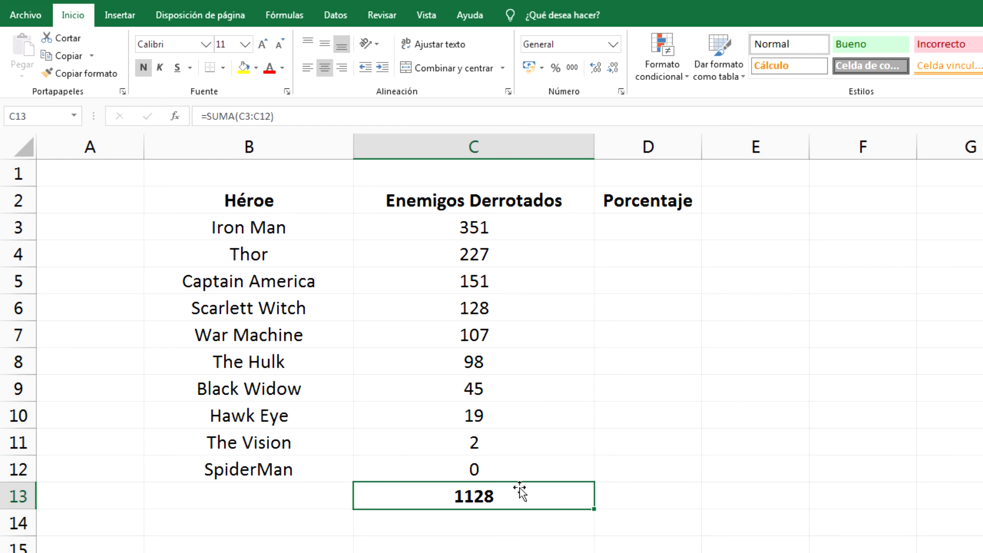
{"action": "left_click_drag", "start_coordinate": [511, 474], "coordinate": [517, 235]}
- Start a formula in D3 for Iron Man's percentage
{"action": "left_click_drag", "start_coordinate": [660, 232], "coordinate": [275, 233]}
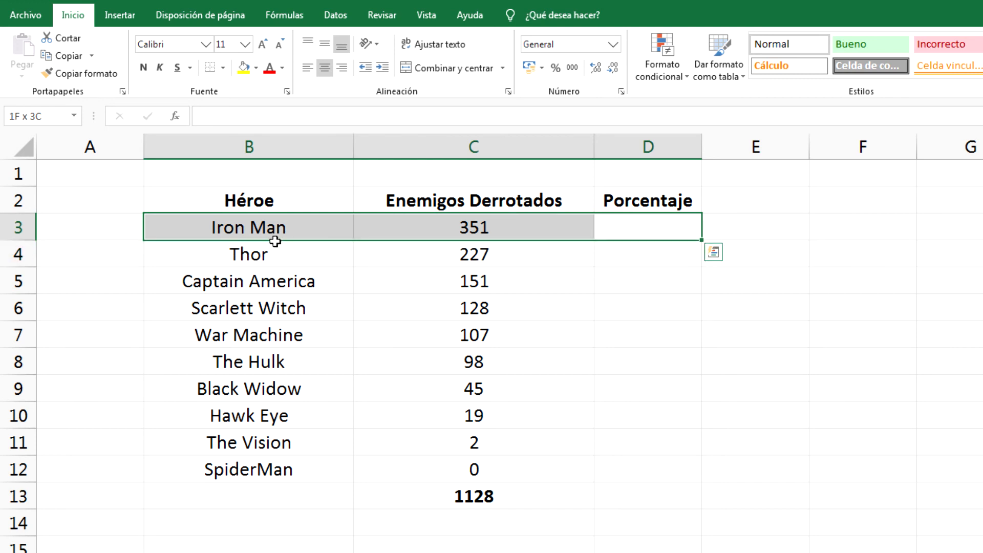
{"action": "left_click", "coordinate": [662, 229]}
{"action": "type", "text": "="}
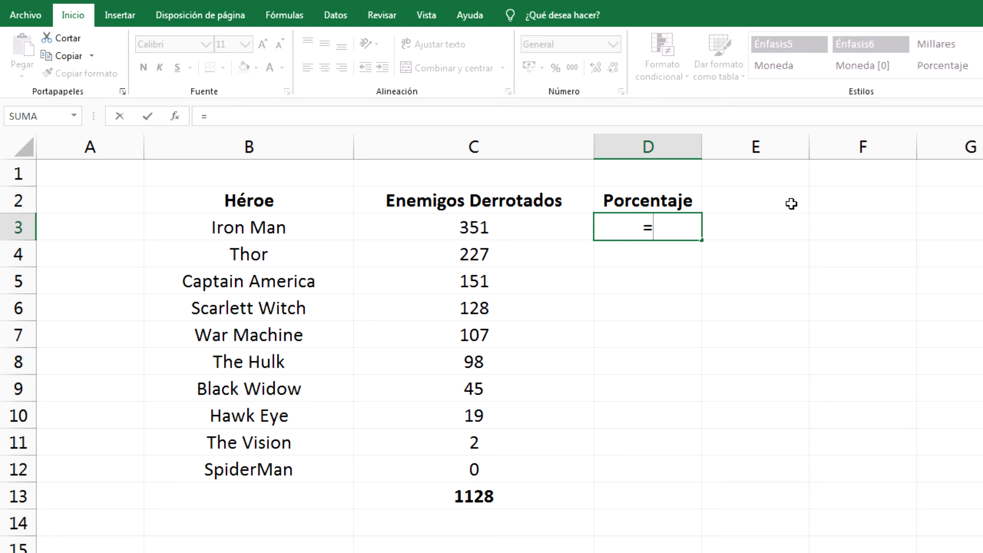
- Complete D3's formula as =C3/C13, dividing Iron Man's count by the total
{"action": "left_click", "coordinate": [517, 228]}
{"action": "type", "text": "/"}
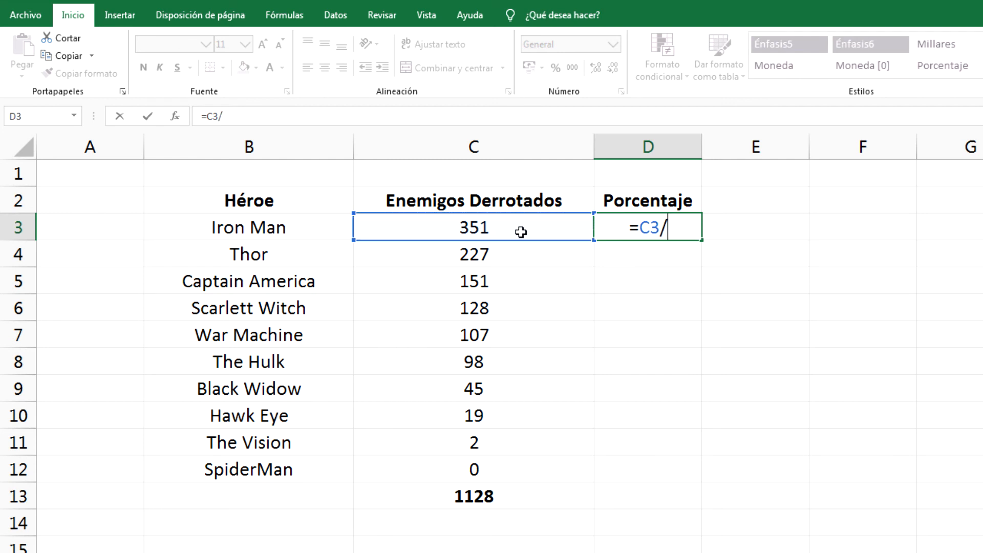
{"action": "left_click", "coordinate": [548, 505]}
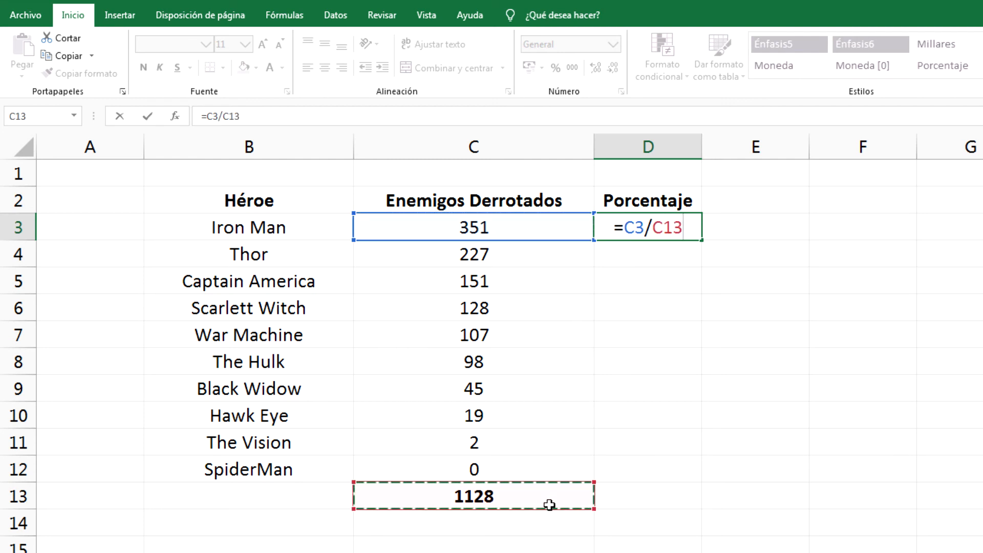
{"action": "key", "text": "Return"}
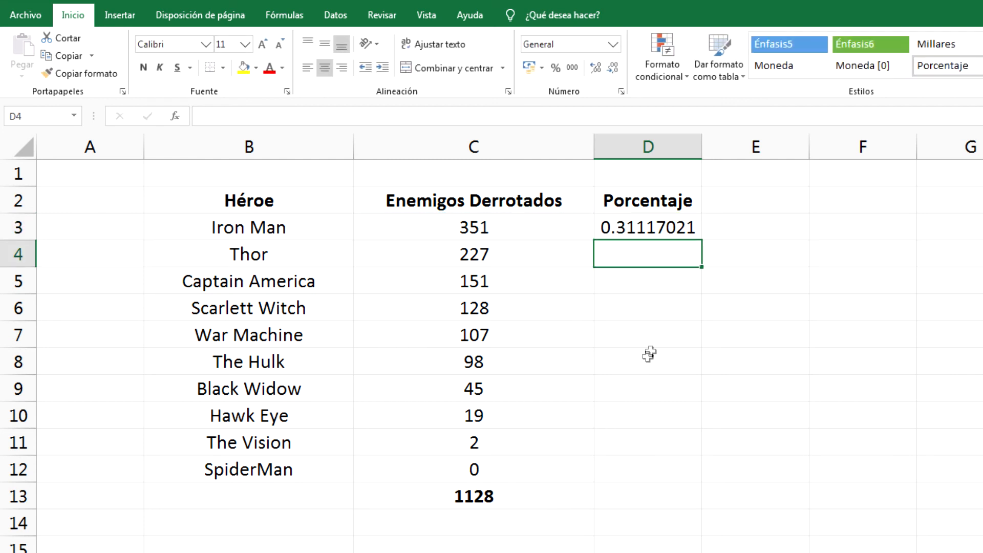
- Format D3 as a percentage showing 31% and fill it down the column
{"action": "left_click", "coordinate": [703, 228]}
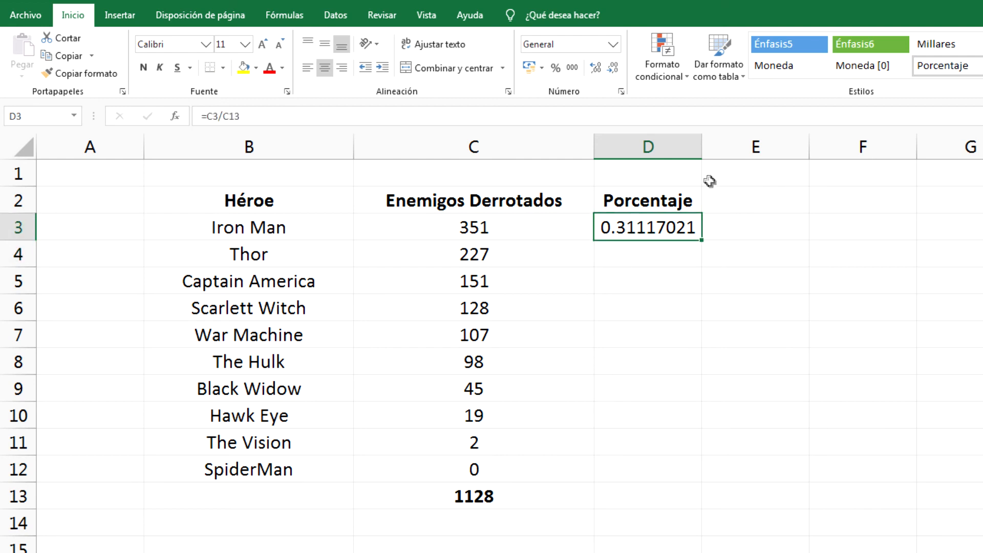
{"action": "left_click", "coordinate": [556, 72]}
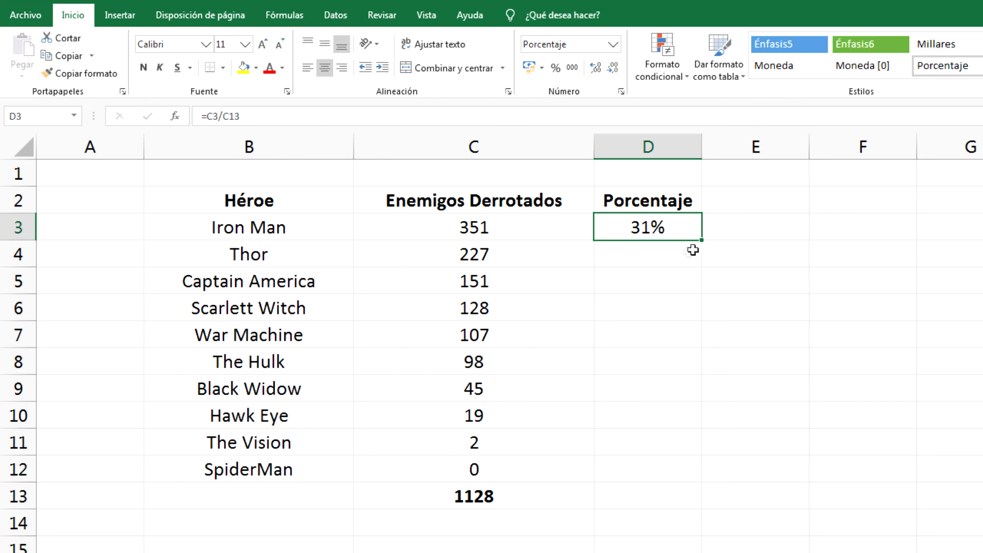
{"action": "left_click_drag", "start_coordinate": [705, 246], "coordinate": [693, 479]}
- Inspect the copied formulas, showing D5 reads =C5/C15 instead of dividing by C13
{"action": "left_click", "coordinate": [681, 261]}
{"action": "left_click", "coordinate": [676, 290]}
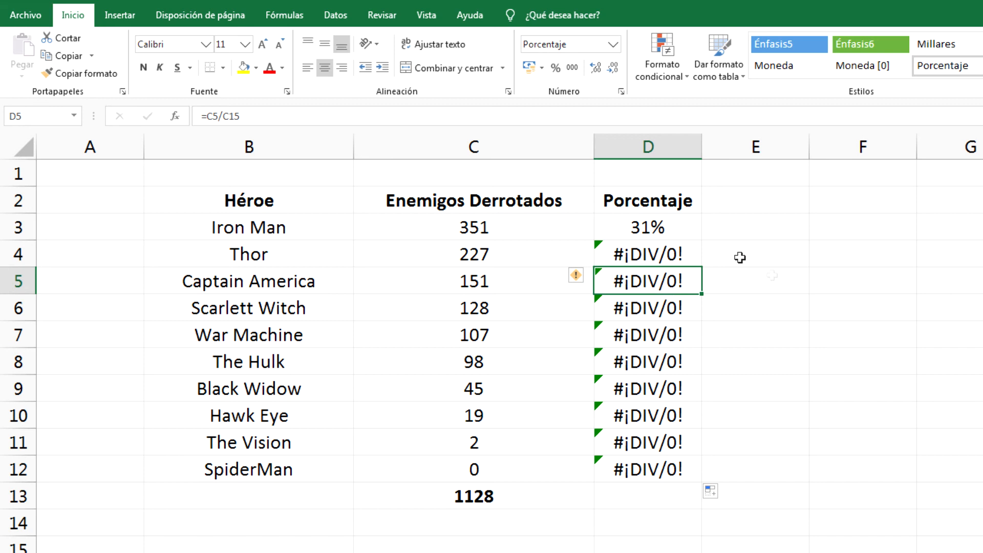
{"action": "double_click", "coordinate": [683, 290]}
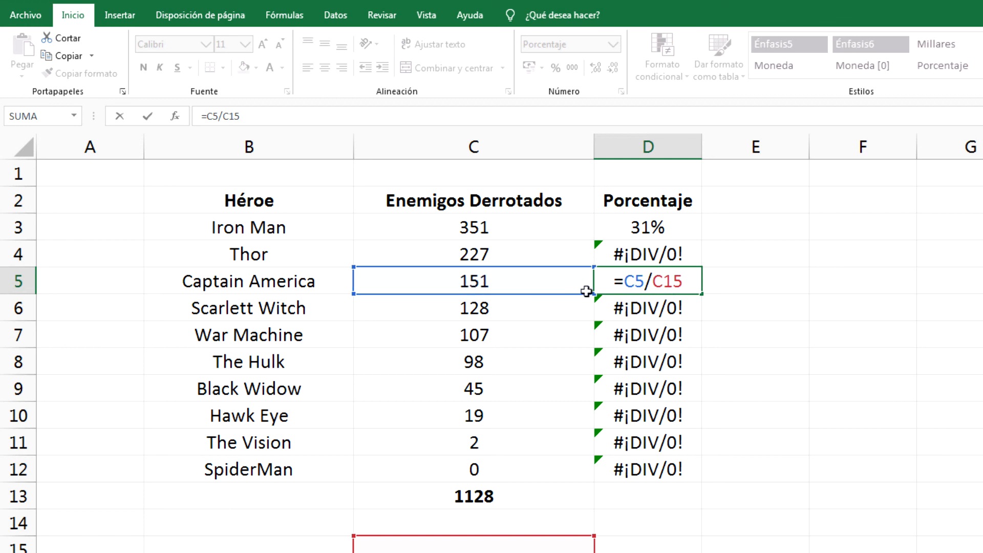
{"action": "double_click", "coordinate": [630, 287]}
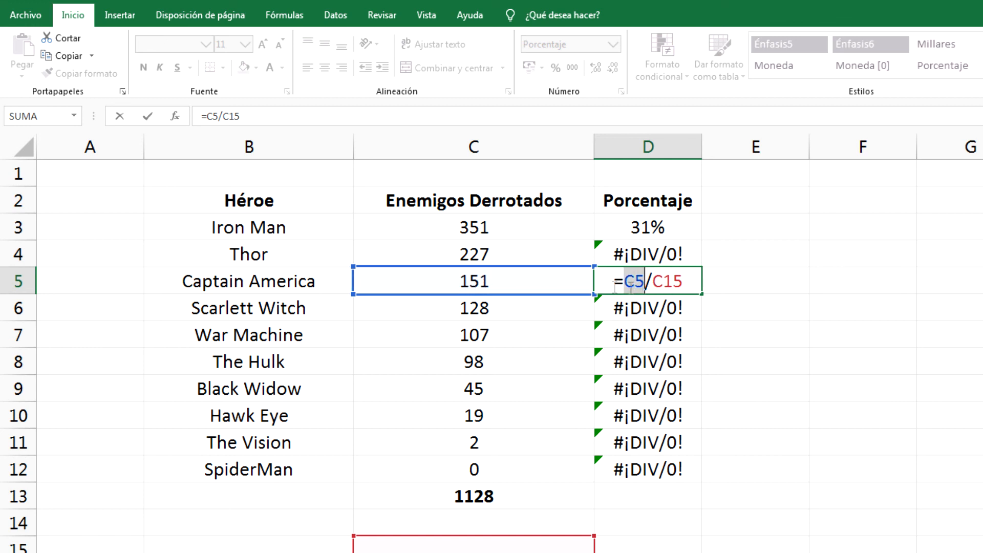
{"action": "double_click", "coordinate": [663, 287]}
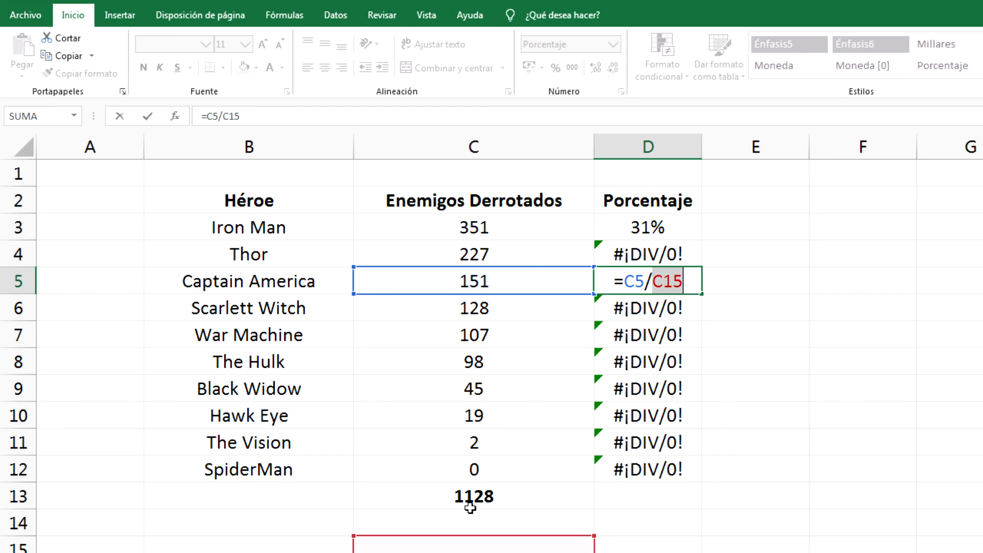
- Make the total reference in D3 absolute, giving =C3/$C$13
{"action": "key", "text": "Escape"}
{"action": "double_click", "coordinate": [693, 229]}
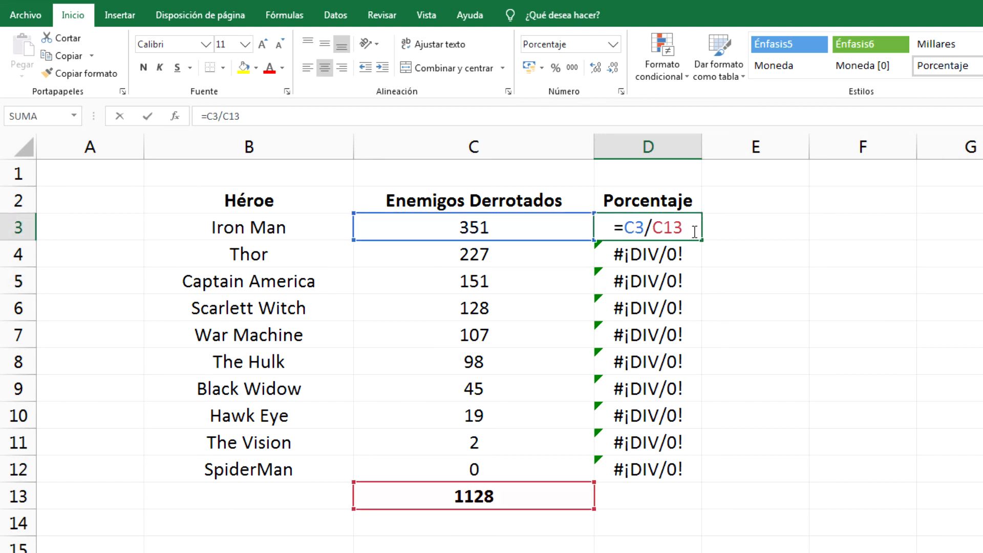
{"action": "left_click_drag", "start_coordinate": [652, 233], "coordinate": [679, 239]}
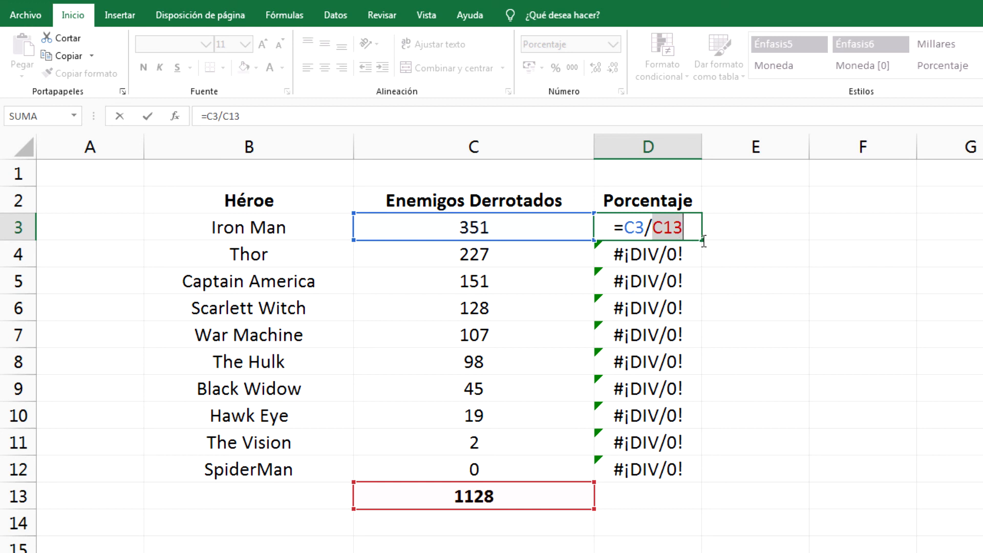
{"action": "key", "text": "F4"}
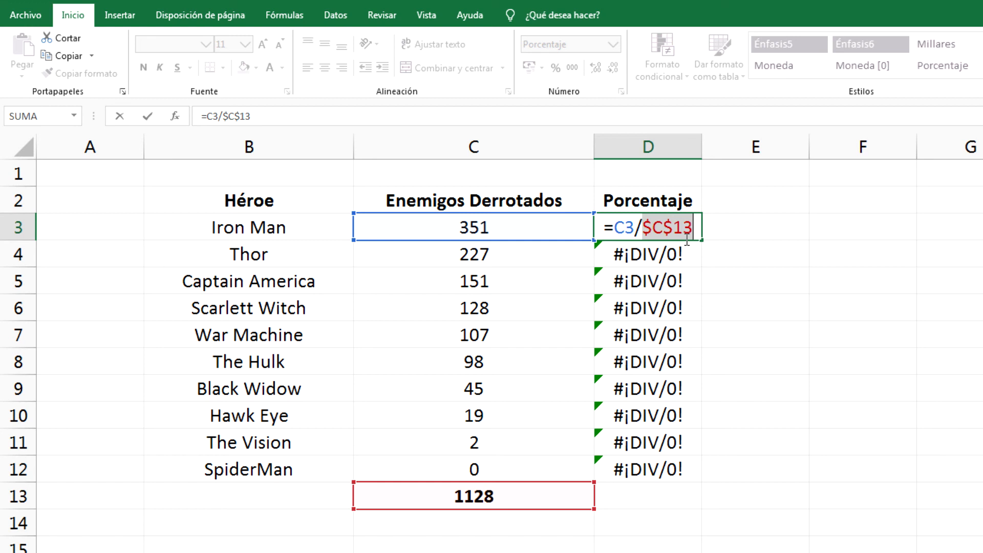
{"action": "left_click_drag", "start_coordinate": [664, 229], "coordinate": [704, 234]}
{"action": "left_click", "coordinate": [704, 234]}
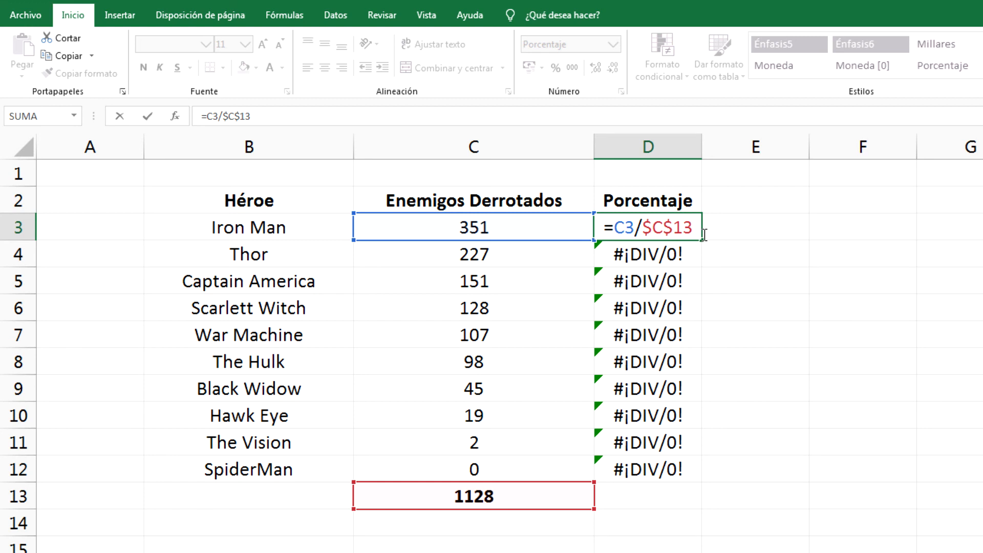
{"action": "key", "text": "Return"}
{"action": "left_click", "coordinate": [696, 231]}
- Fill the corrected formula down to D12 and verify D4 keeps $C$13 locked
{"action": "left_click_drag", "start_coordinate": [708, 247], "coordinate": [705, 500]}
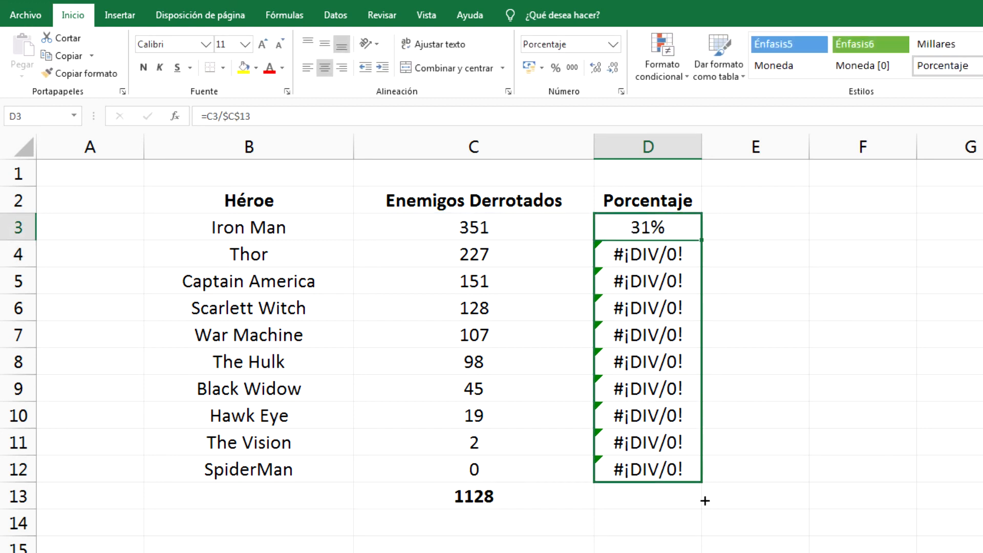
{"action": "double_click", "coordinate": [688, 254]}
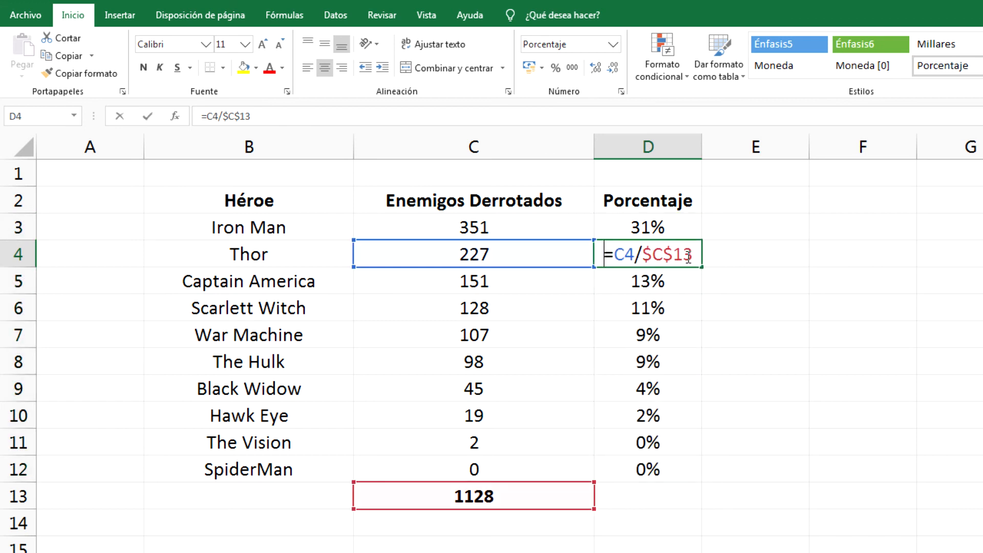
{"action": "left_click_drag", "start_coordinate": [637, 260], "coordinate": [696, 260]}
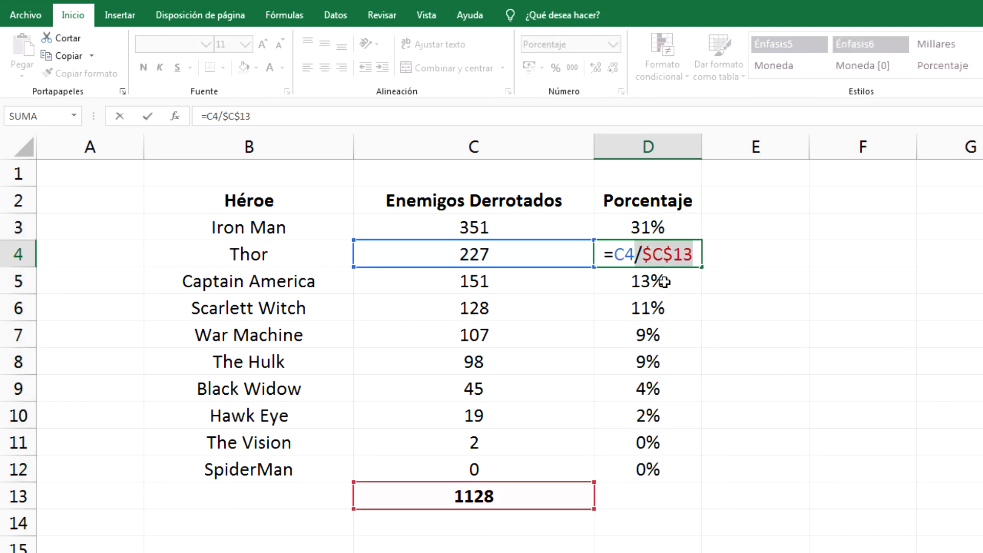
{"action": "left_click_drag", "start_coordinate": [616, 261], "coordinate": [644, 261]}
{"action": "left_click_drag", "start_coordinate": [644, 261], "coordinate": [618, 265]}
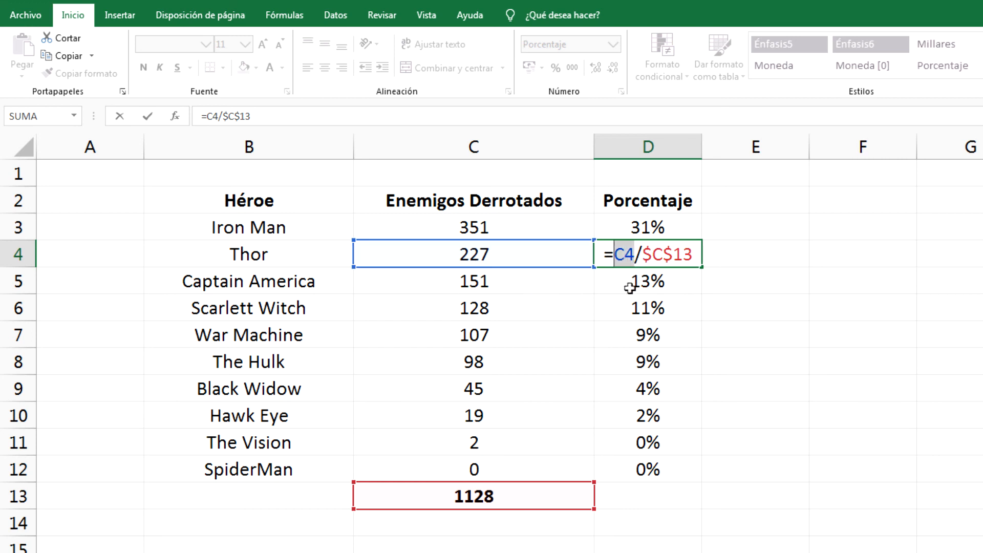
{"action": "key", "text": "Escape"}
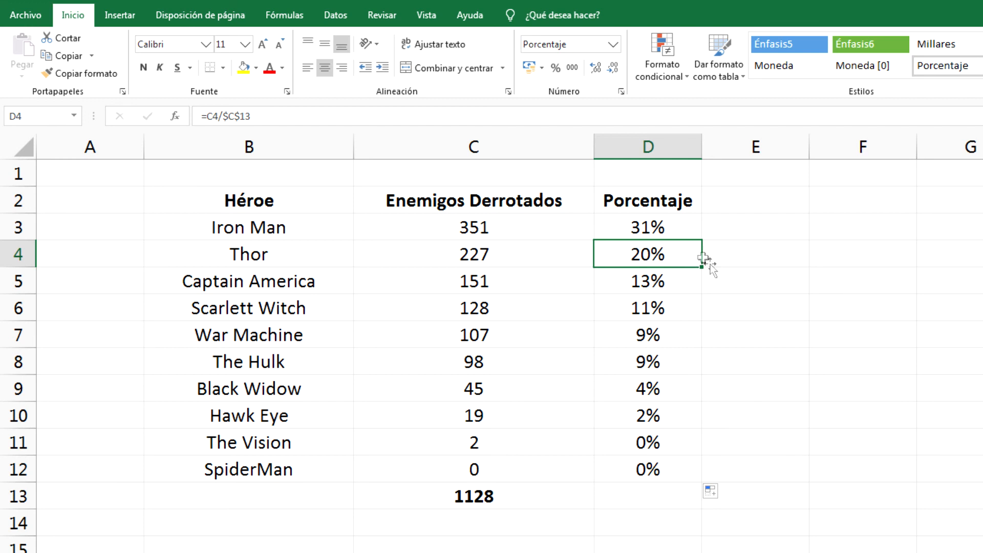
{"action": "left_click", "coordinate": [689, 233]}
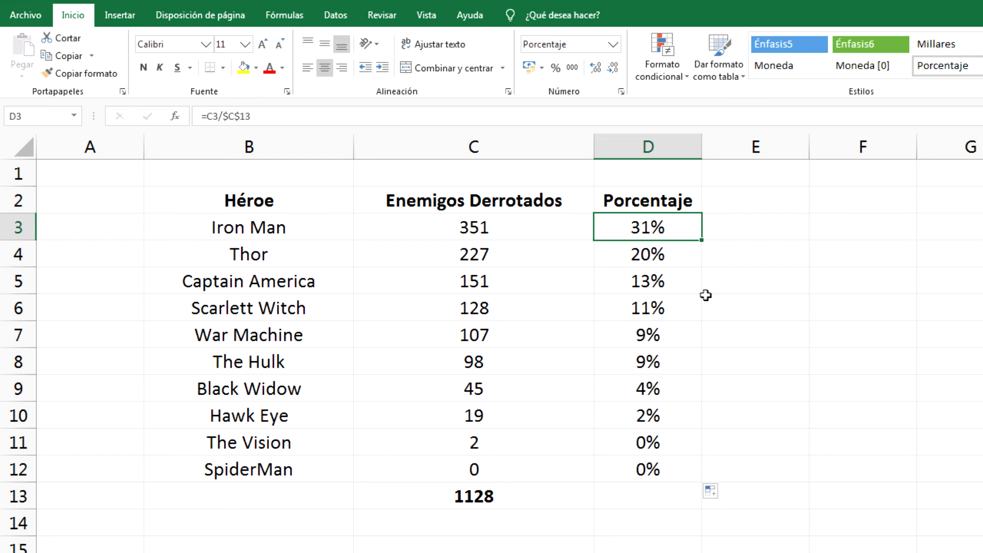
{"action": "left_click", "coordinate": [678, 340]}
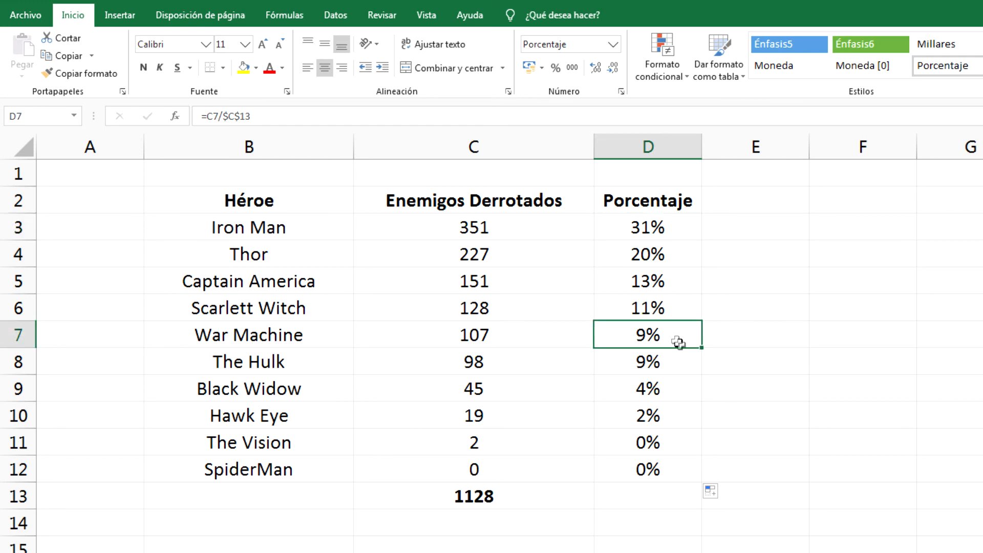